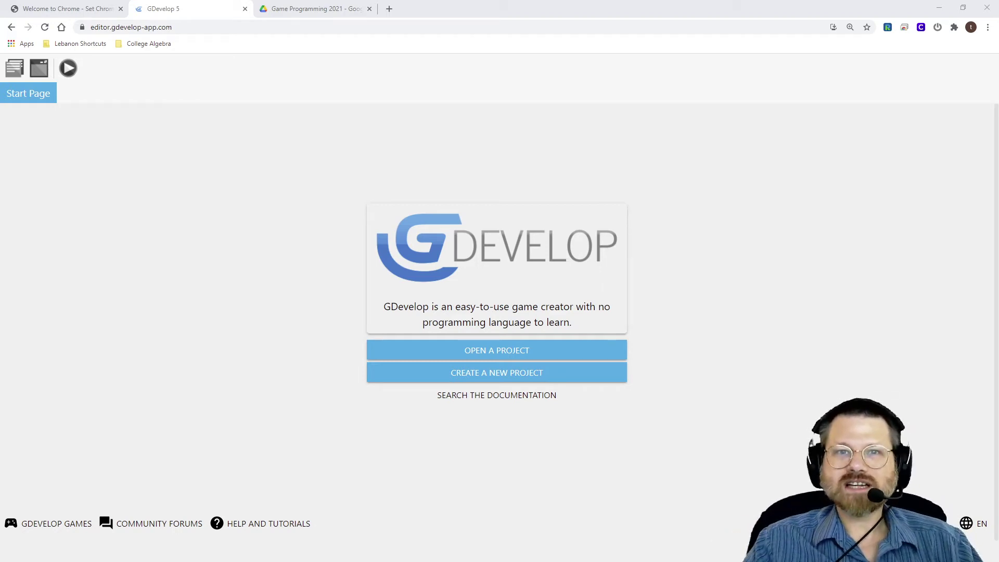
Go to the top level of My Drive in Google Drive and start a new folder.
click(300, 8)
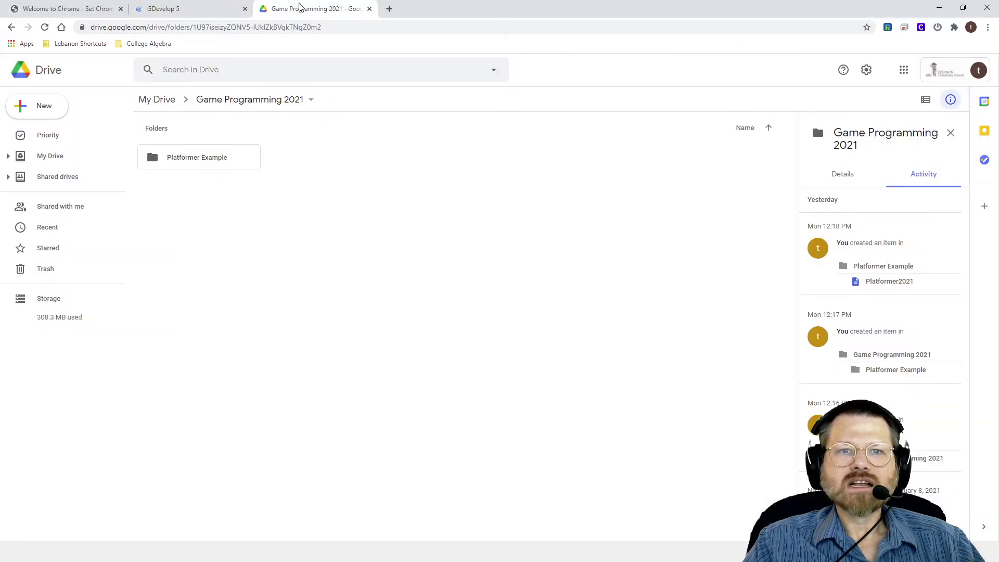
click(29, 74)
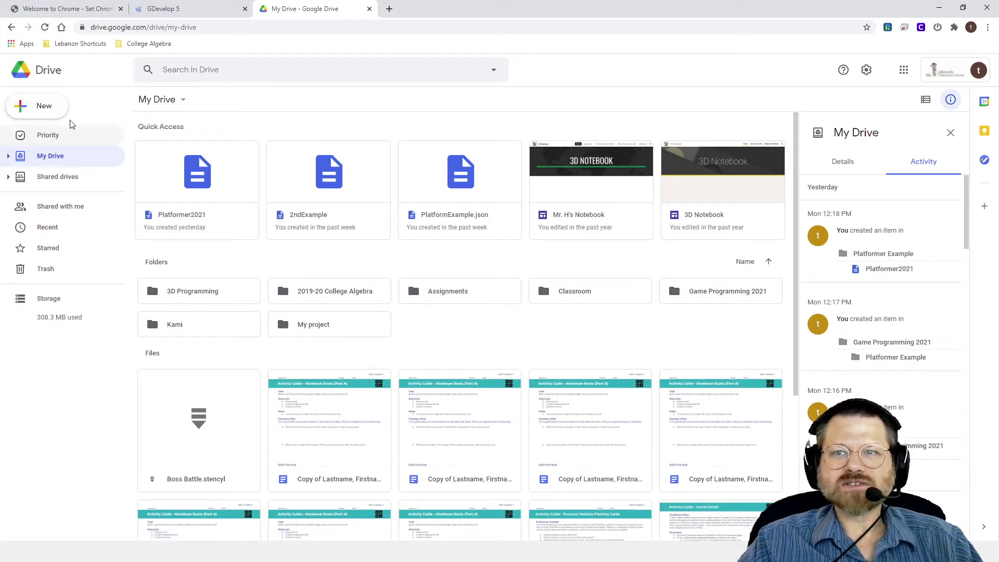
click(39, 106)
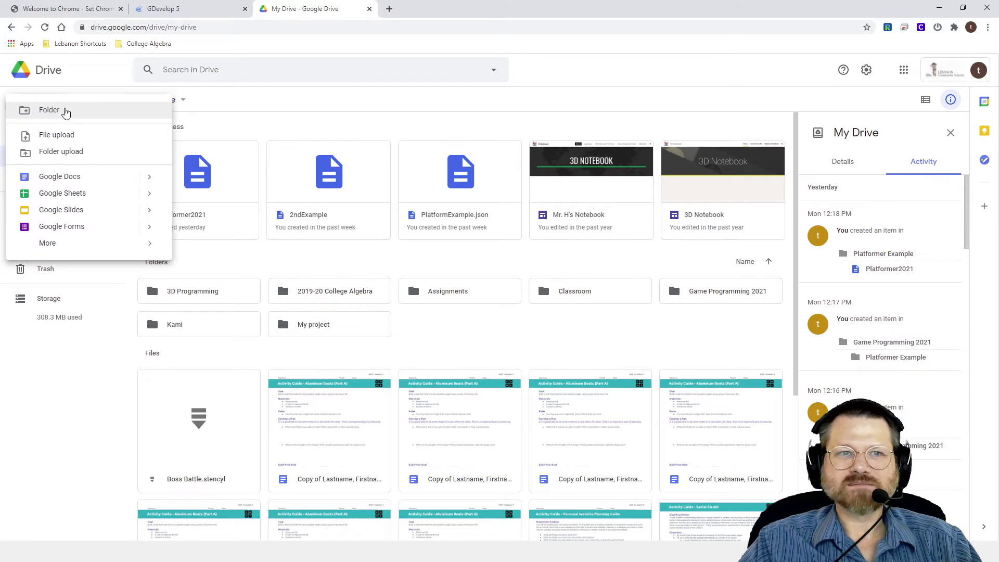
click(65, 113)
Name the new folder 'GDevelop Projects' and create it.
click(486, 295)
drag(486, 295, 404, 305)
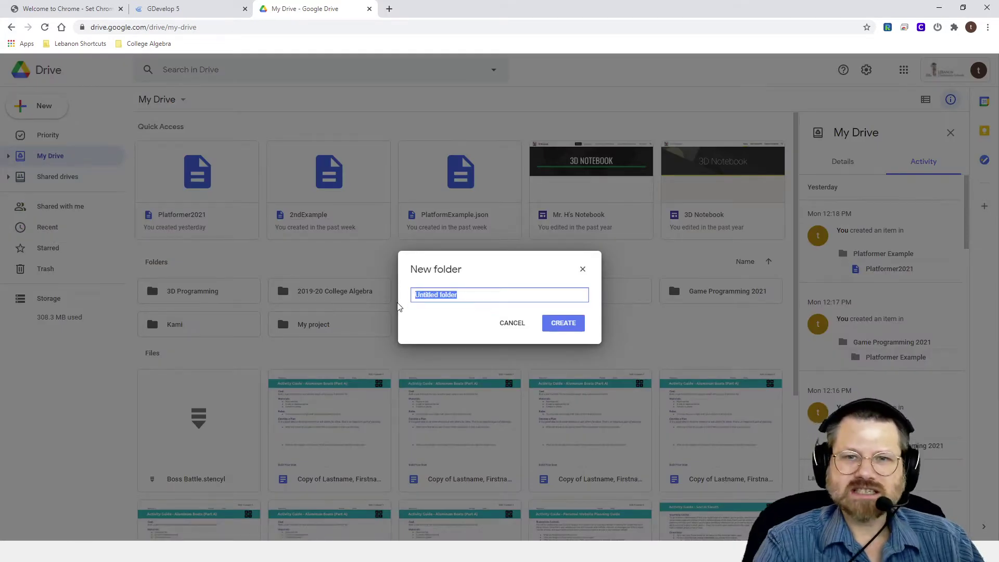
text(Game)
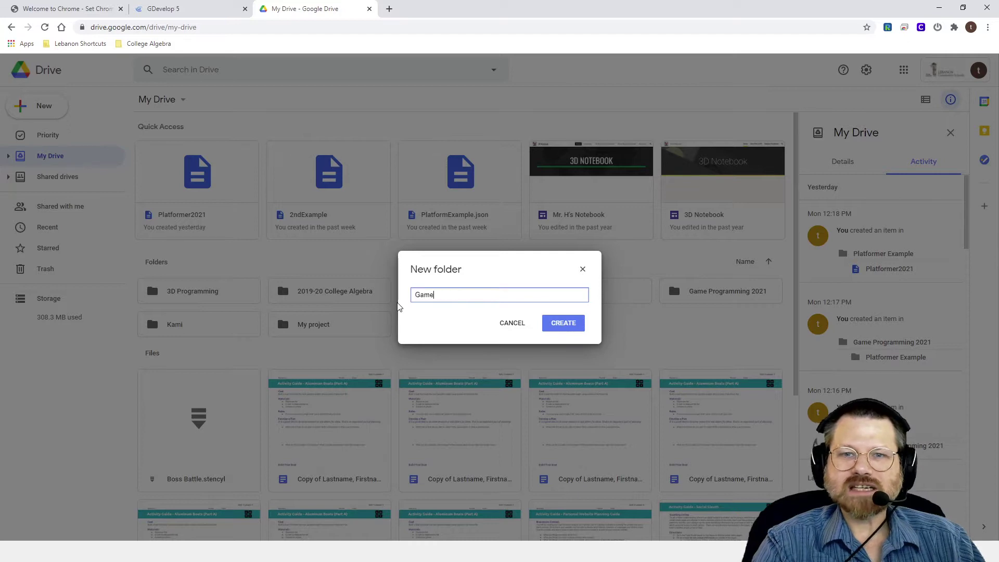
text( Programming )
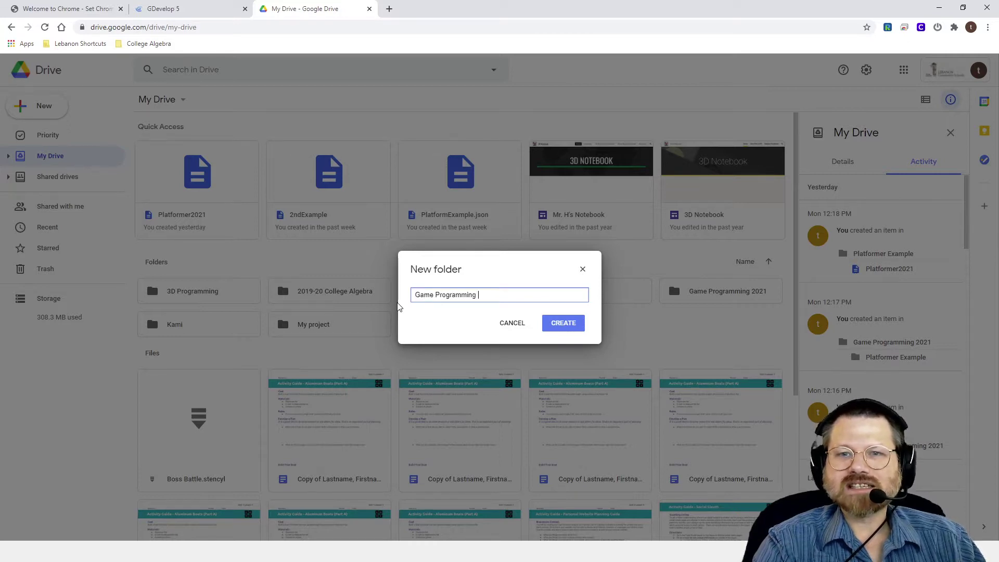
text(Projects)
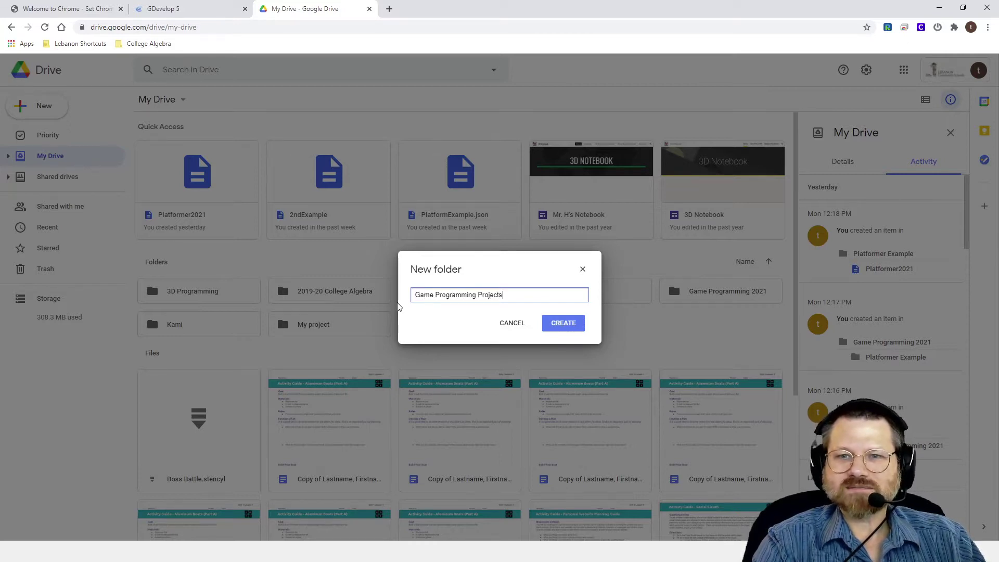
key(BackSpace)
key(BackSpace)
key(BackSpace)
key(BackSpace)
key(BackSpace)
key(BackSpace)
key(BackSpace)
key(BackSpace)
key(BackSpace)
key(BackSpace)
key(BackSpace)
key(BackSpace)
key(BackSpace)
key(BackSpace)
key(BackSpace)
key(BackSpace)
key(BackSpace)
key(BackSpace)
key(BackSpace)
key(BackSpace)
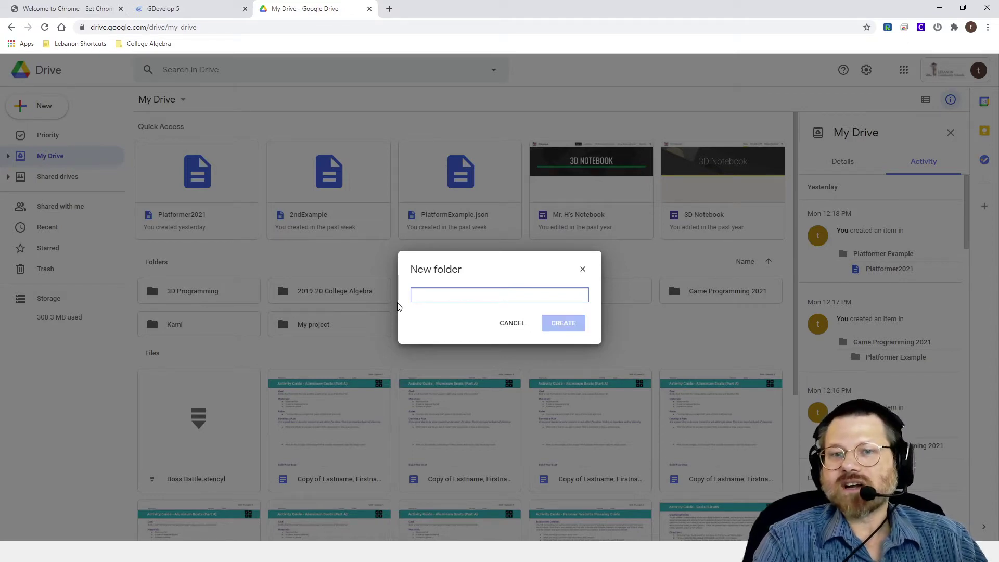
text(GDevel)
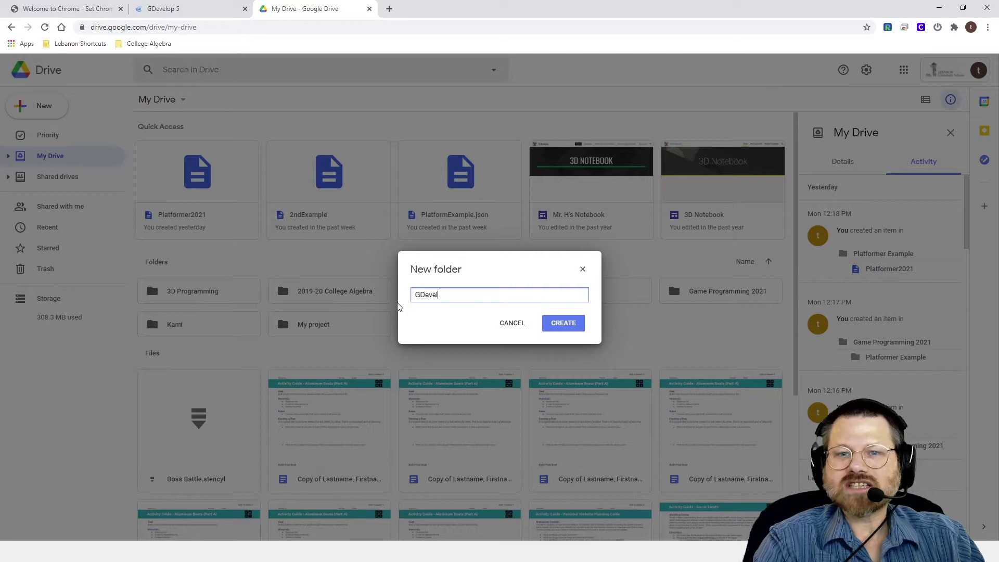
text(op Projects)
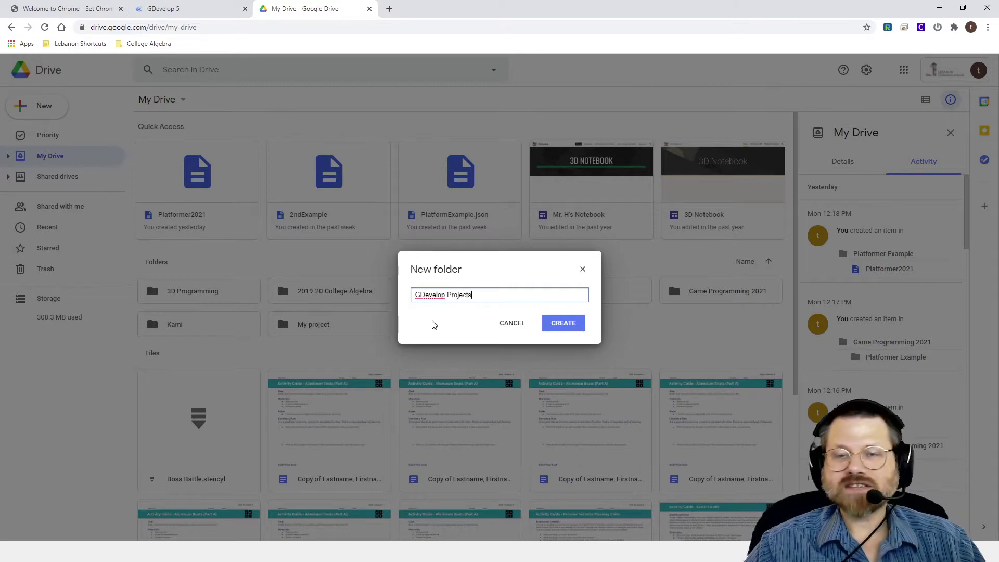
click(566, 324)
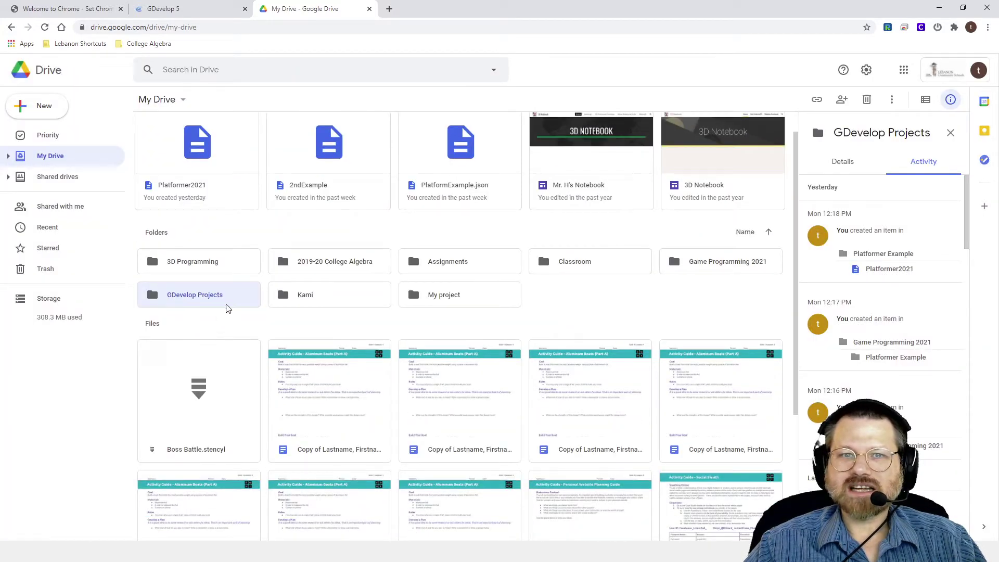
Open the GDevelop Projects folder and start a new folder inside it.
double_click(202, 297)
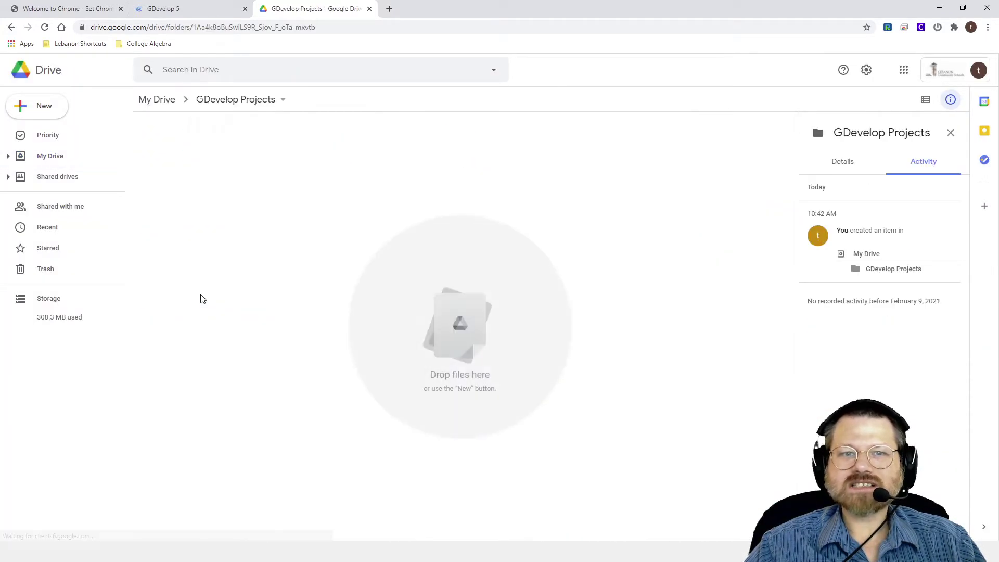
click(38, 106)
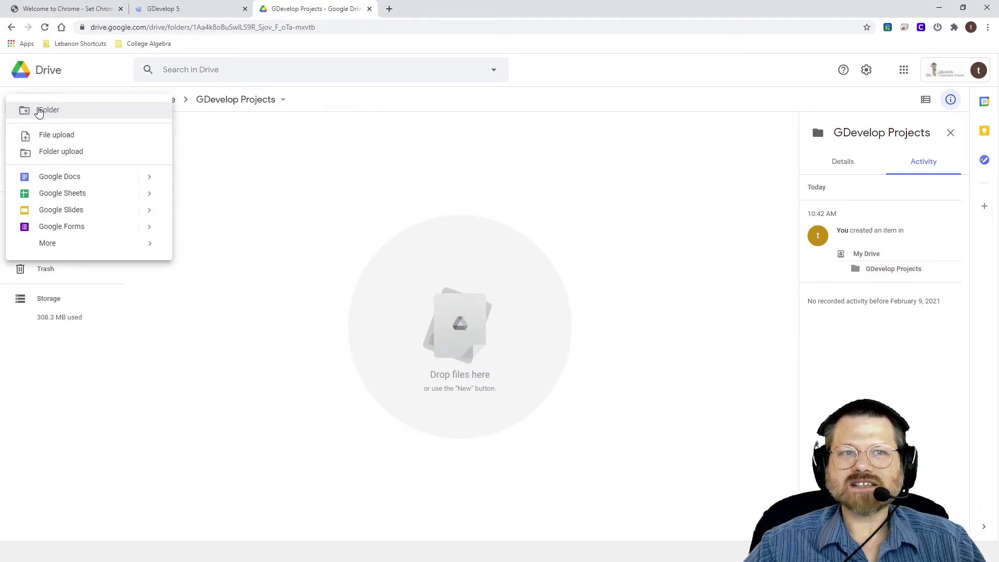
click(39, 111)
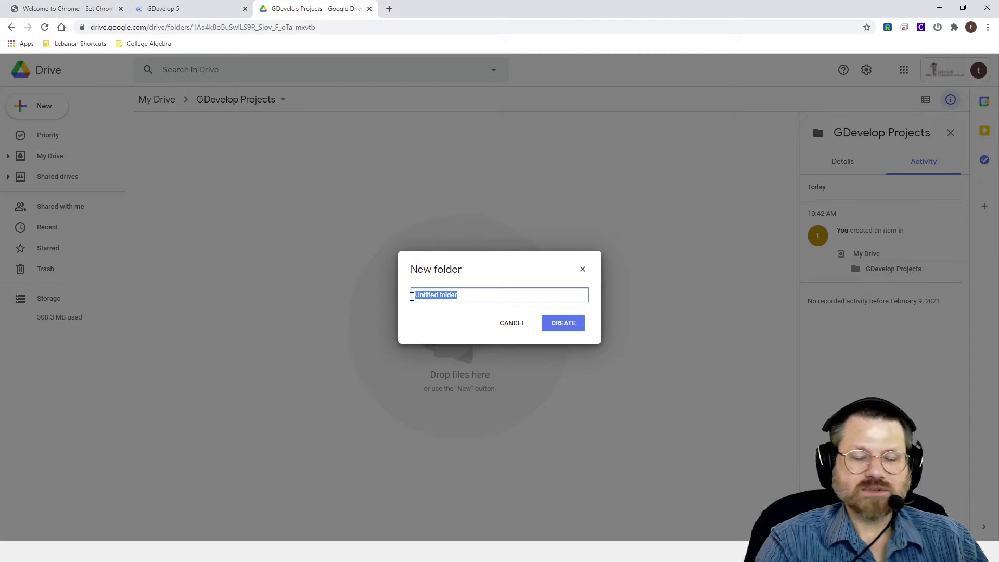
Name the new subfolder 'Tutorial 01' and create it.
text(E)
key(BackSpace)
text(Tu)
key(BackSpace)
key(BackSpace)
text(Tut)
text(orial)
text( #1)
key(BackSpace)
key(BackSpace)
text(Number 1)
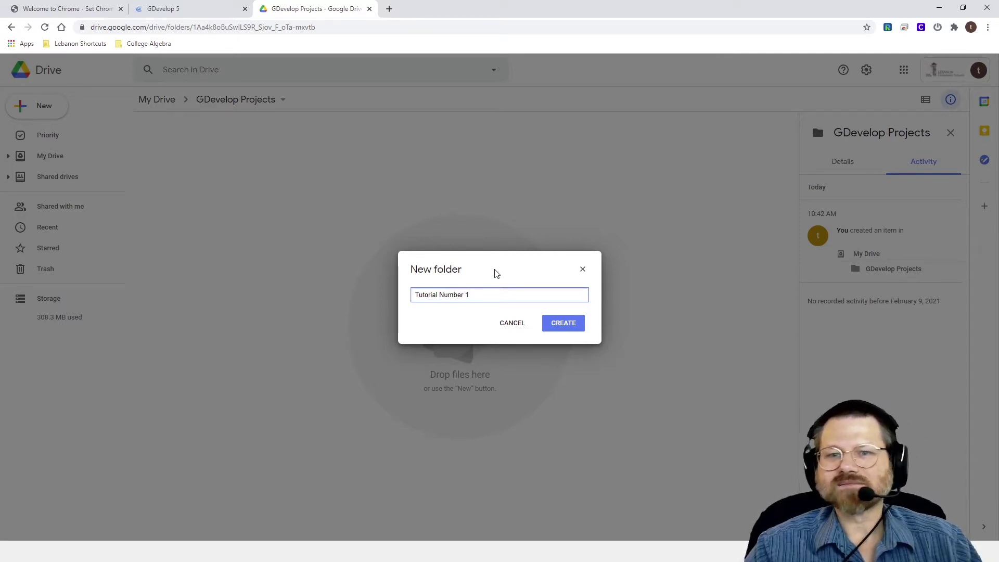
key(BackSpace)
drag(466, 296, 434, 299)
key(BackSpace)
text(0)
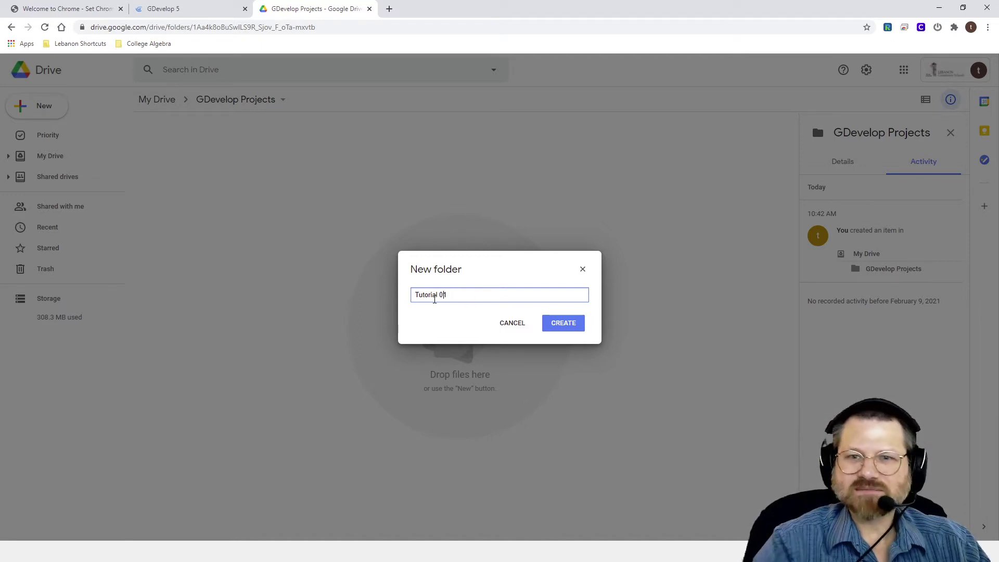
click(562, 323)
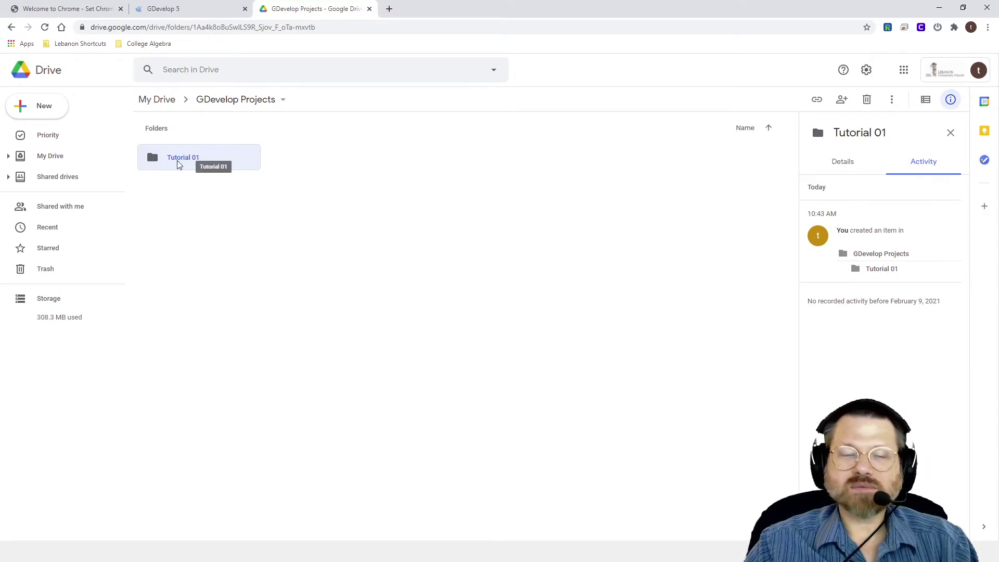
In GDevelop 5, create a new project from the Empty game starter.
click(175, 10)
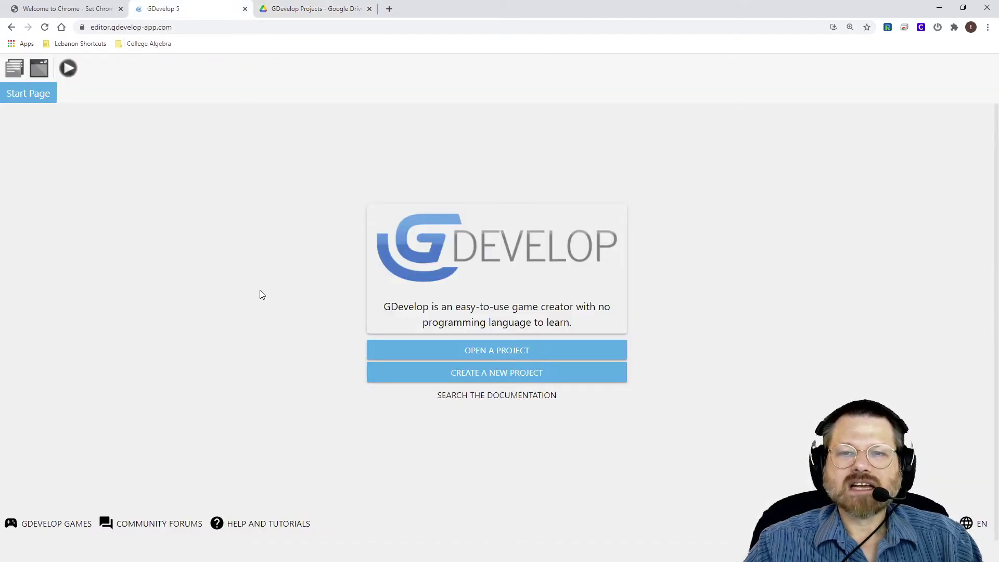
click(490, 373)
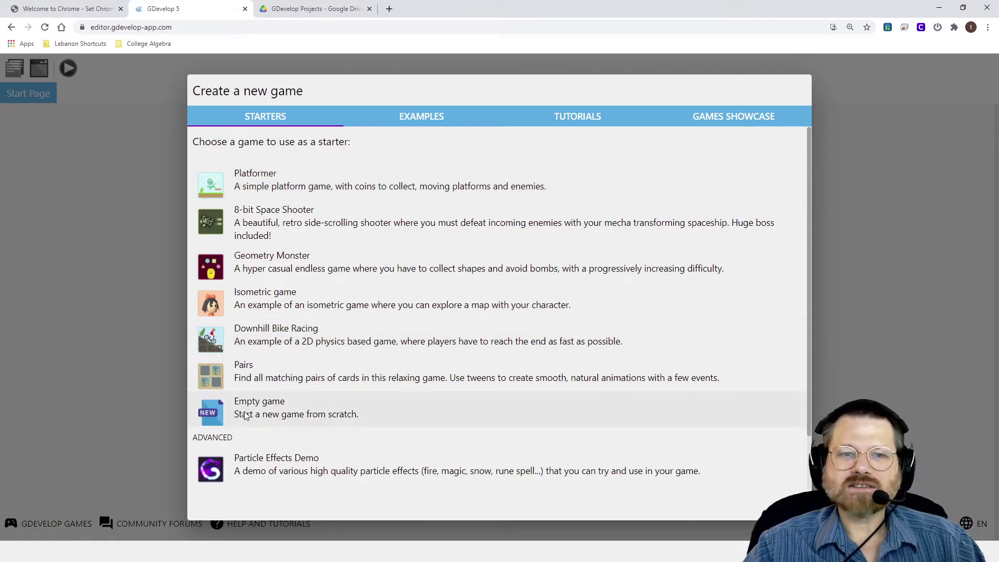
click(260, 408)
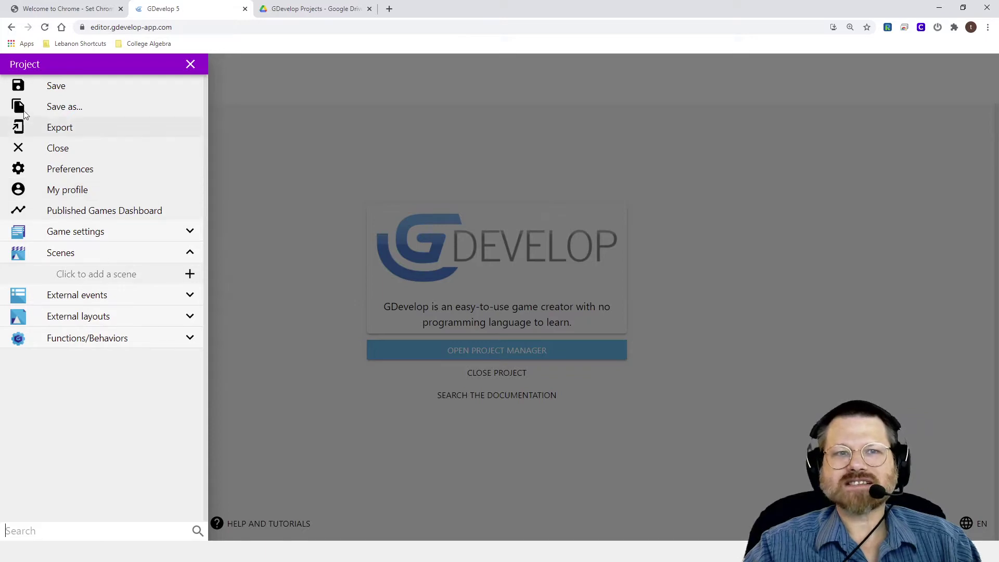
Choose Google Drive as the save destination and select the Tutorial 01 folder.
click(62, 106)
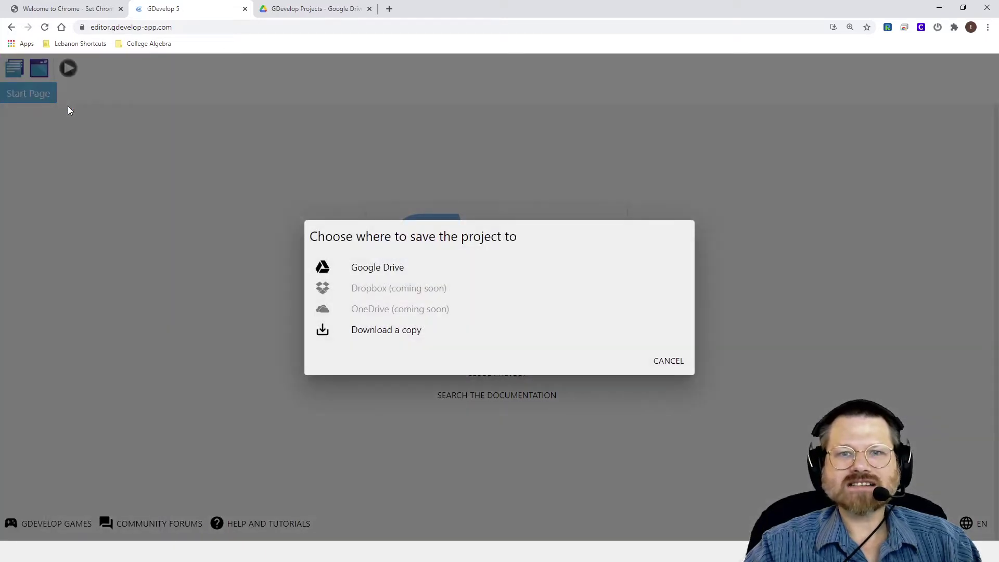
click(376, 268)
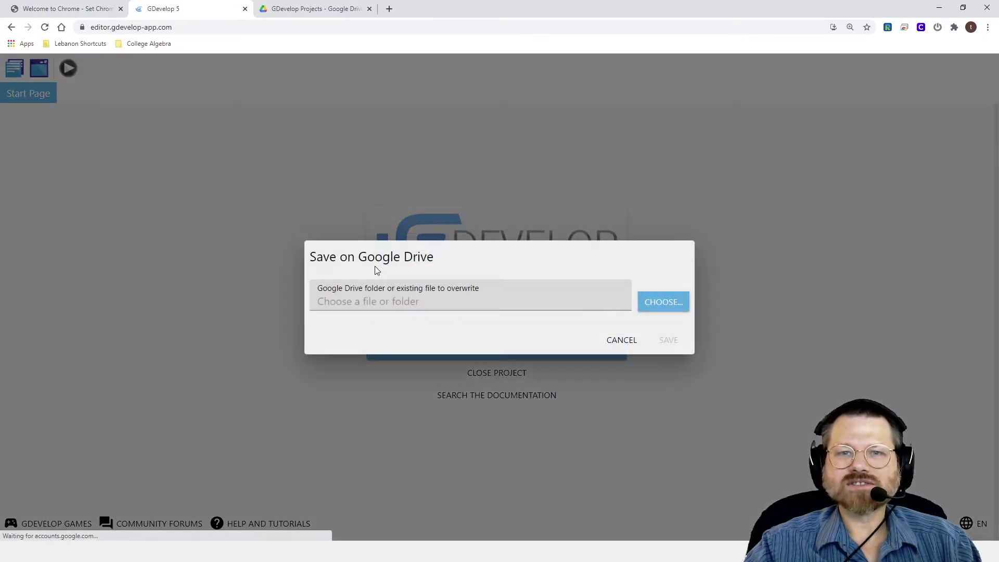
click(384, 303)
click(663, 304)
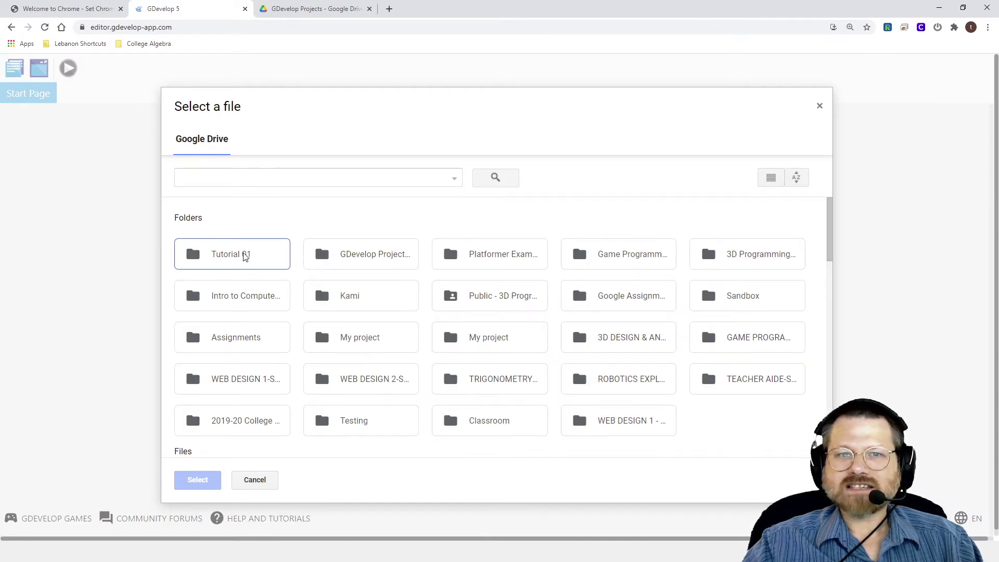
click(196, 258)
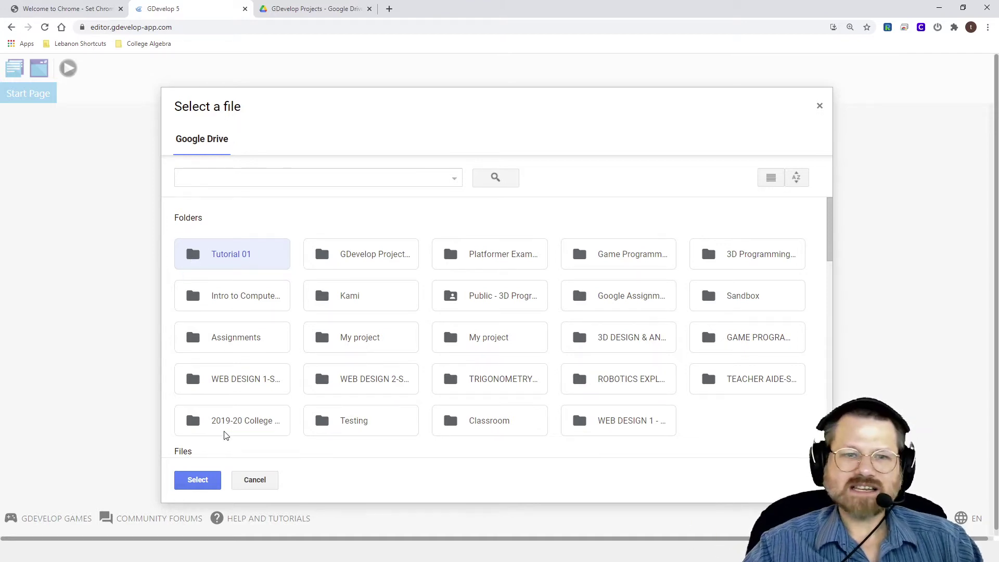
click(192, 479)
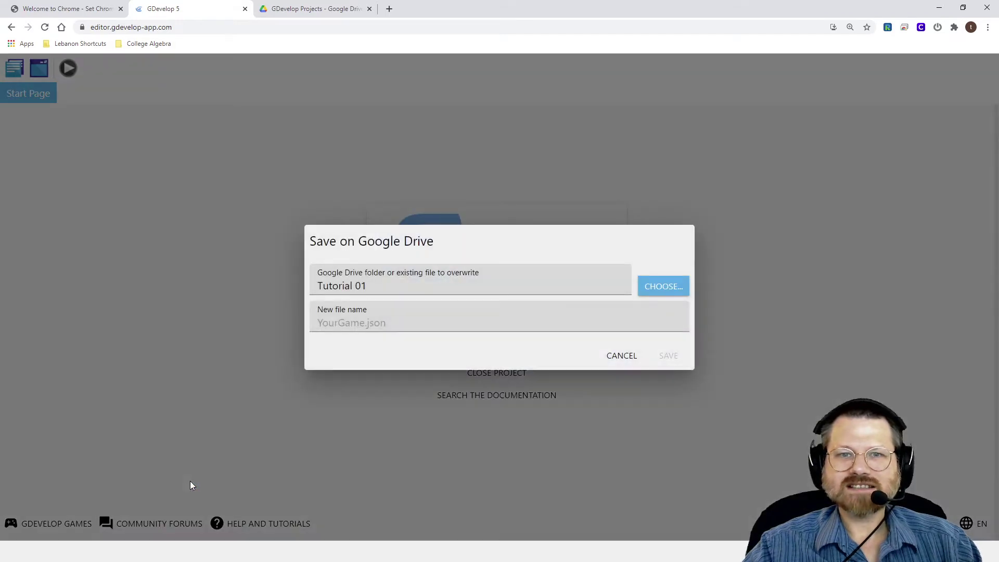
Name the project file 'Tutorial 01' and save it to Google Drive.
click(351, 322)
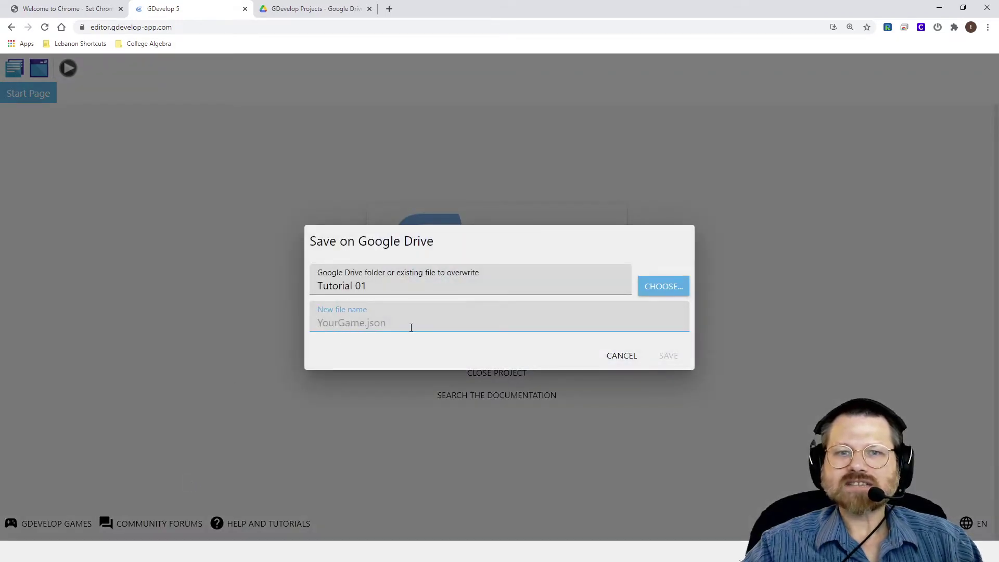
text(Tutorial 01)
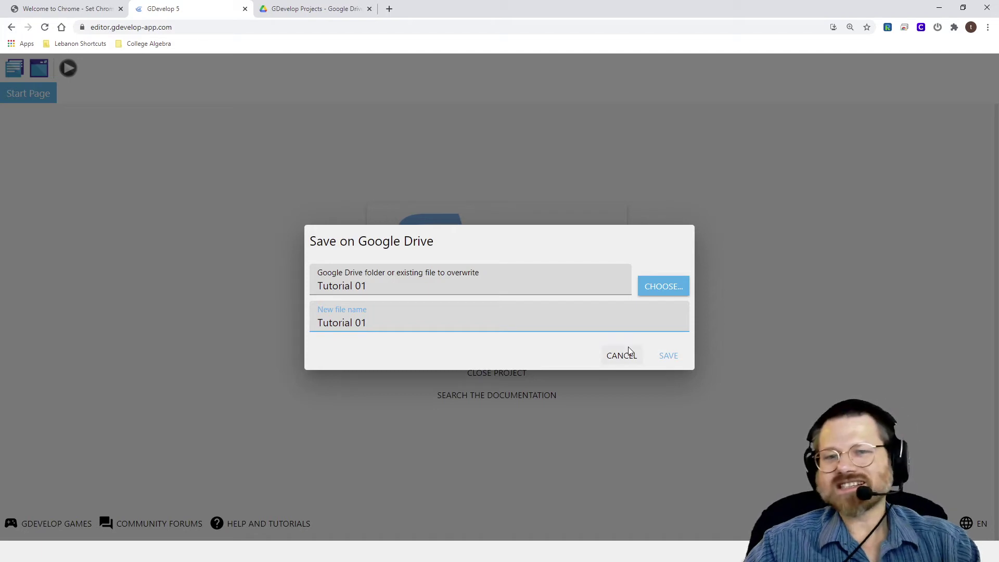
click(669, 356)
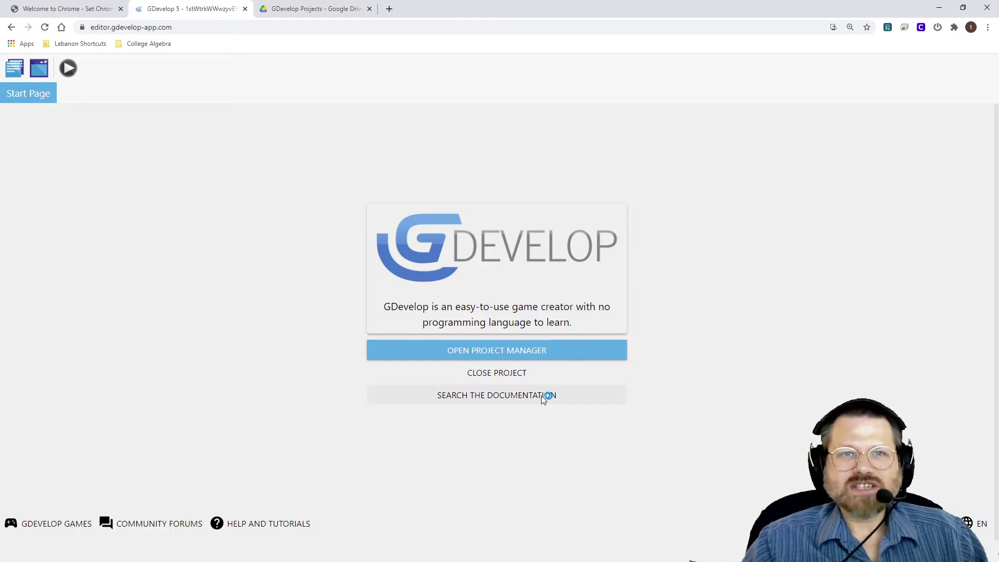
Open the Tutorial 01 folder in Google Drive to confirm the saved file, then return to GDevelop.
click(318, 8)
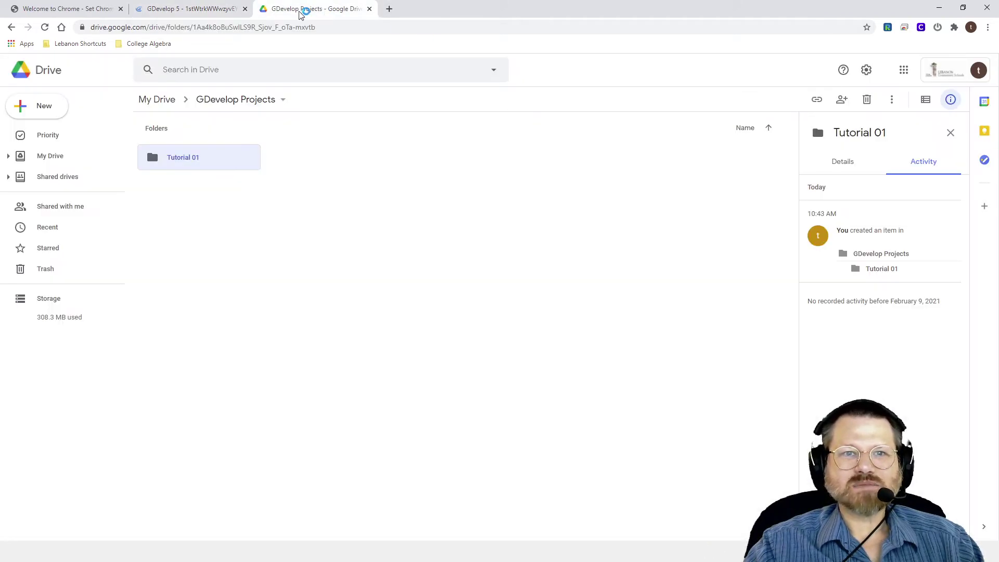
double_click(178, 161)
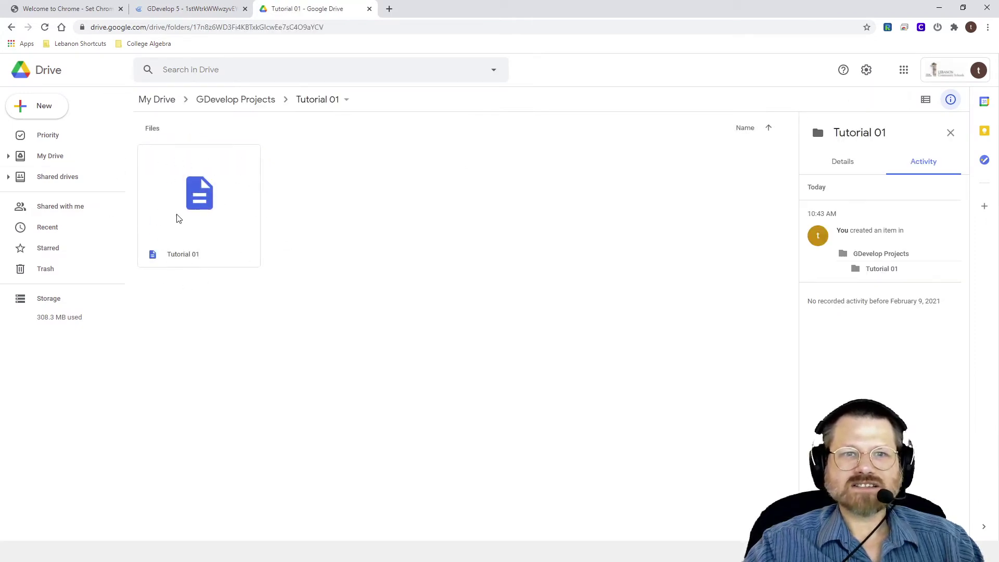
click(190, 9)
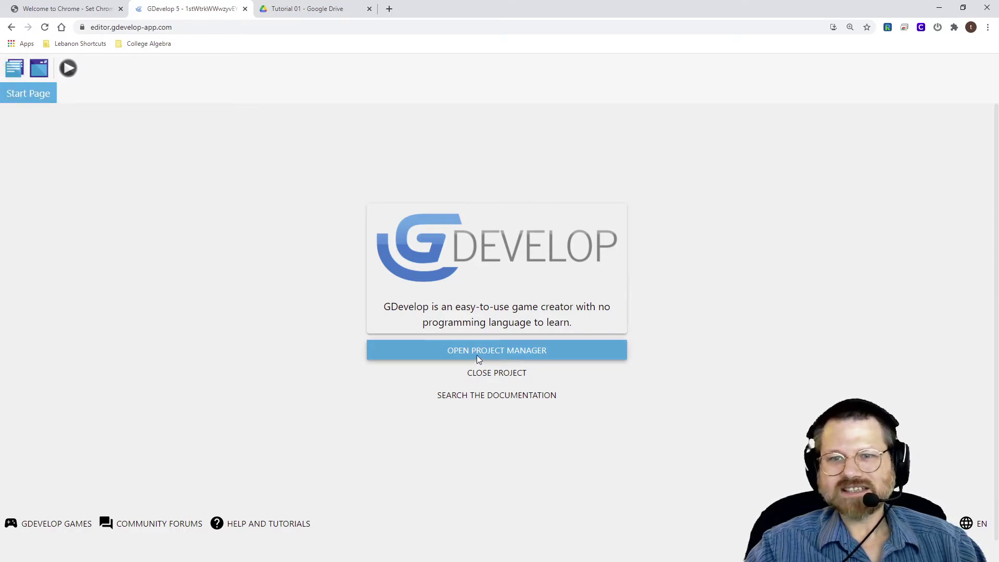
Add a new scene to the project from the Project Manager's Scenes section.
click(17, 66)
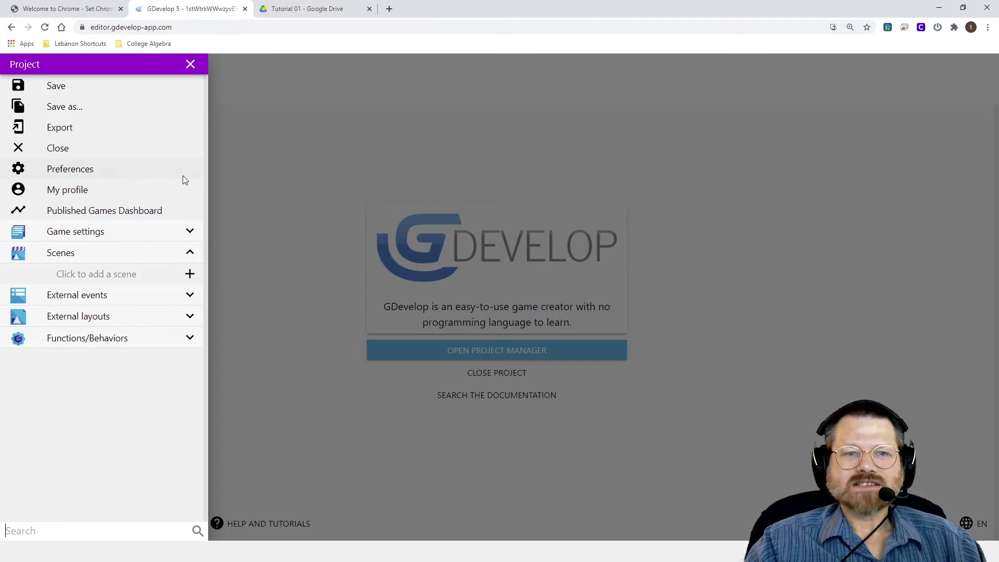
click(110, 274)
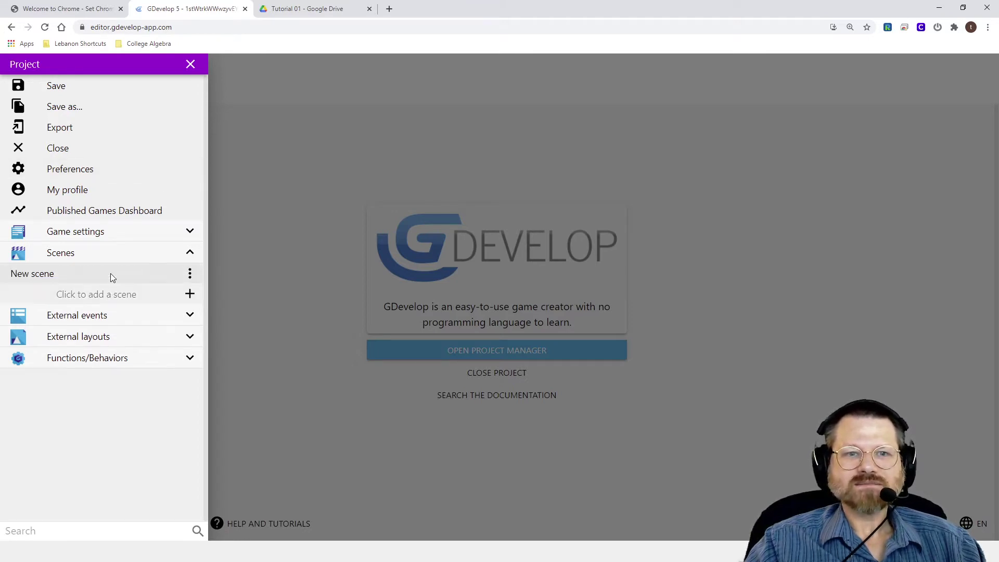
Rename the new scene to 'Level 01' from its three-dot menu.
click(189, 274)
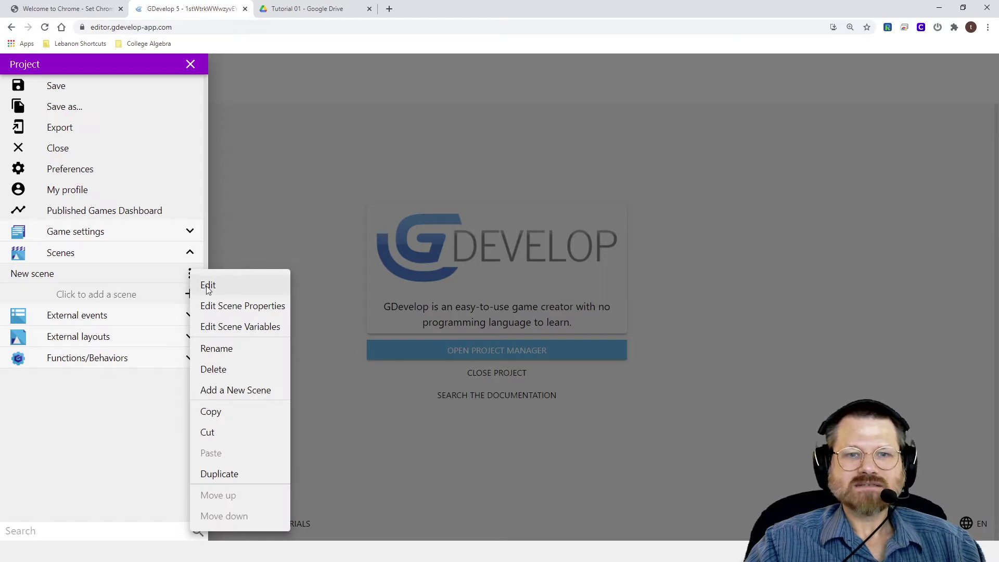
click(215, 349)
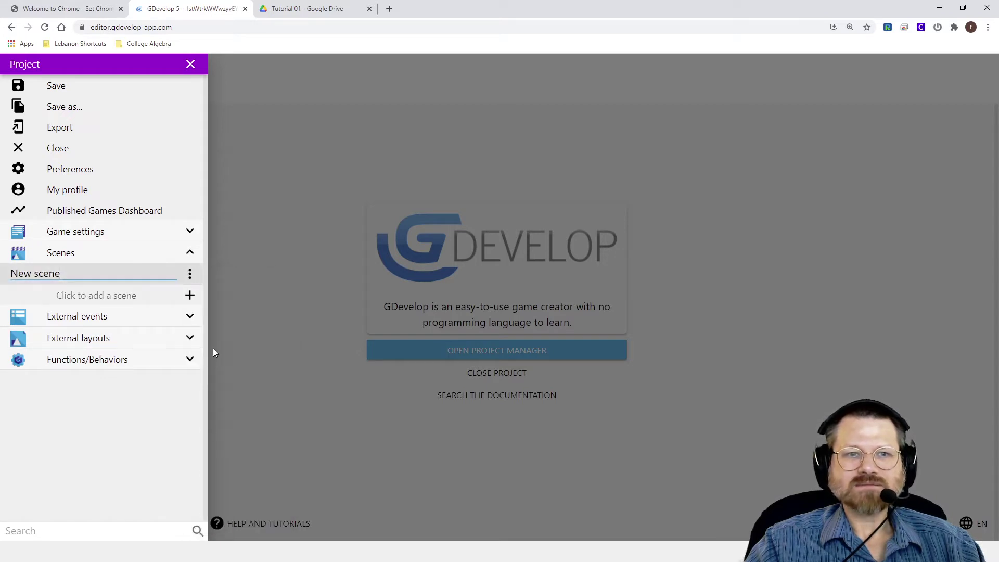
drag(88, 273, 11, 273)
text(Level 01)
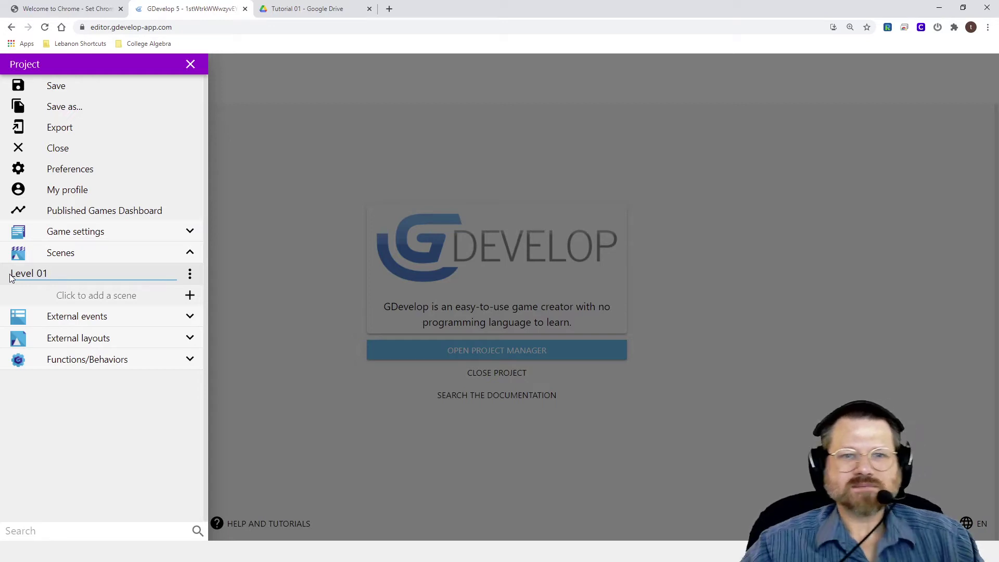
key(Return)
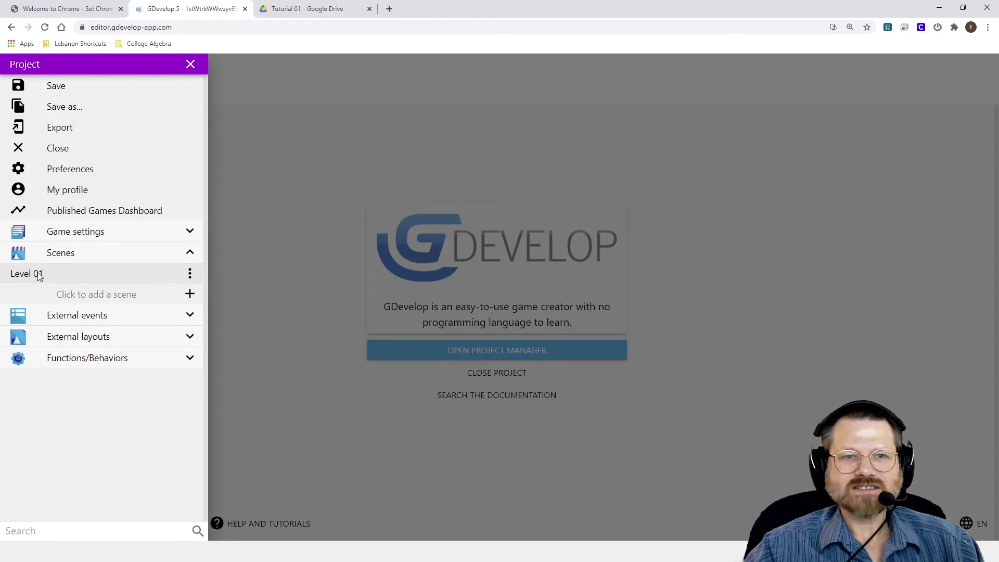
Open the Level 01 scene in the scene editor from the project manager.
click(25, 274)
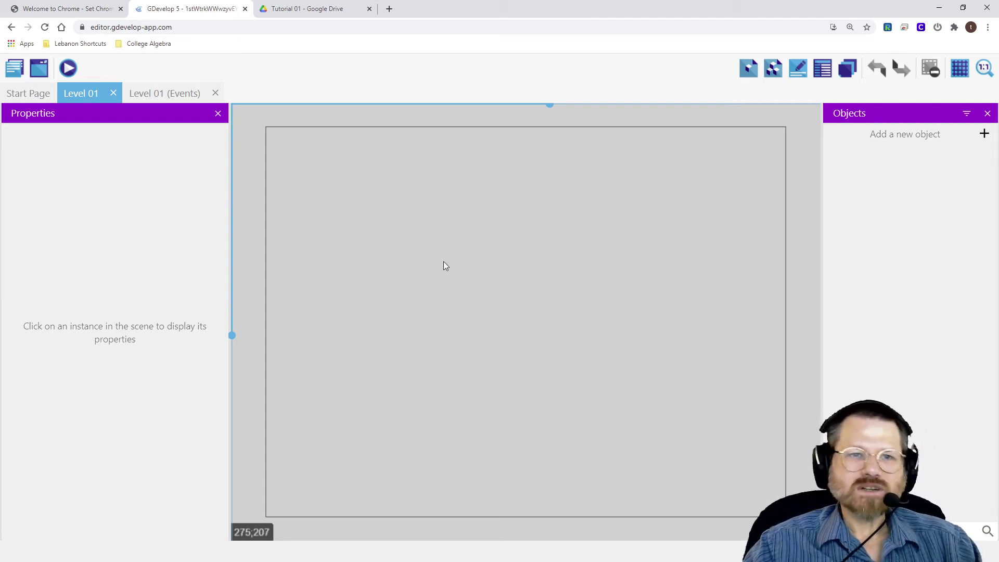
click(13, 69)
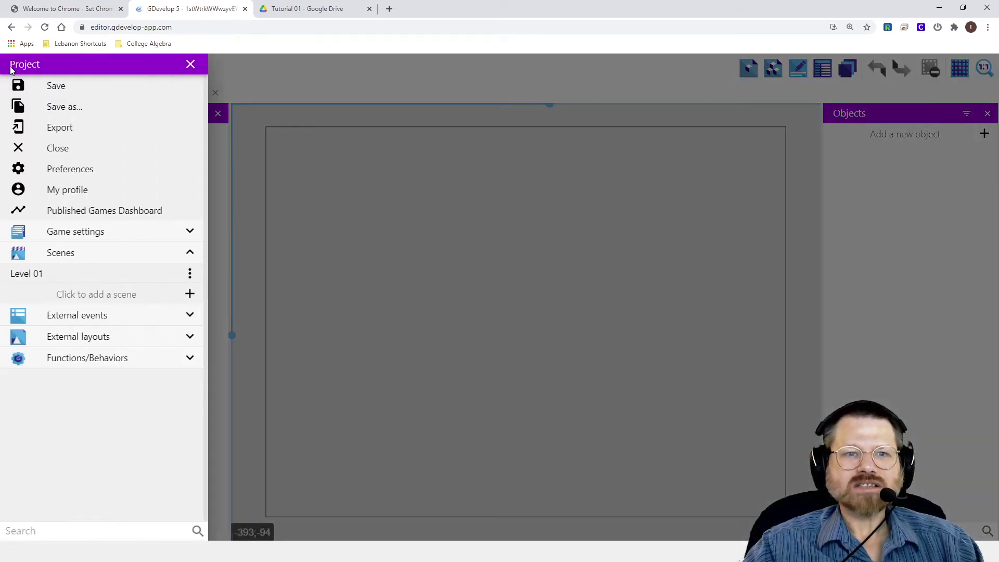
click(30, 274)
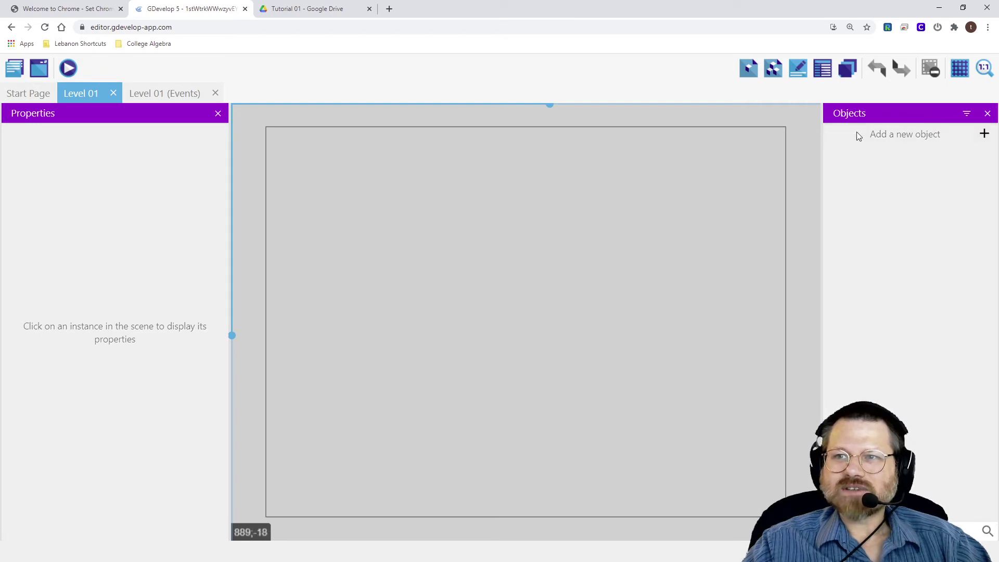
Open Add a new object and browse the Pirate Pack ships in the asset store.
click(983, 135)
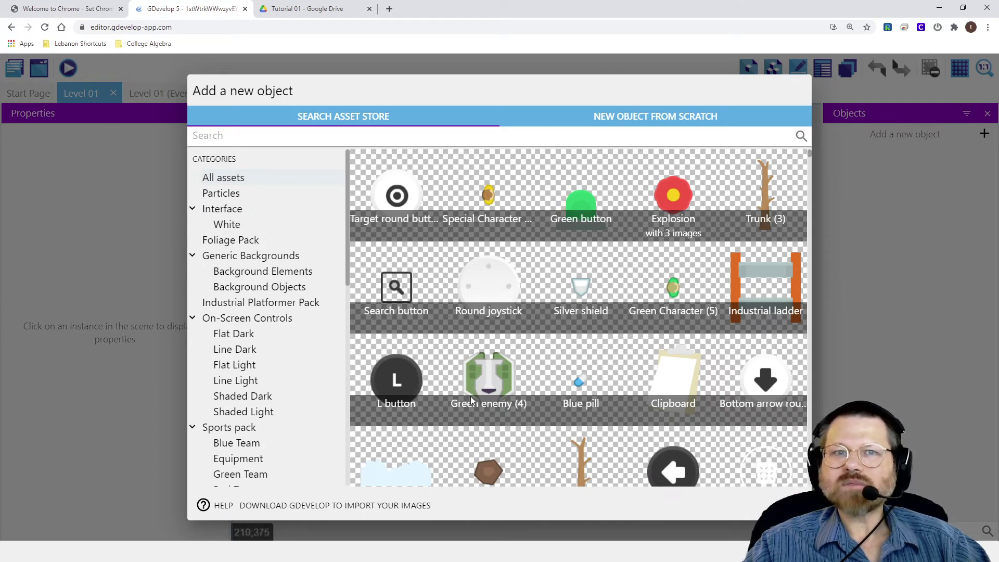
scroll(594, 306, down, 15)
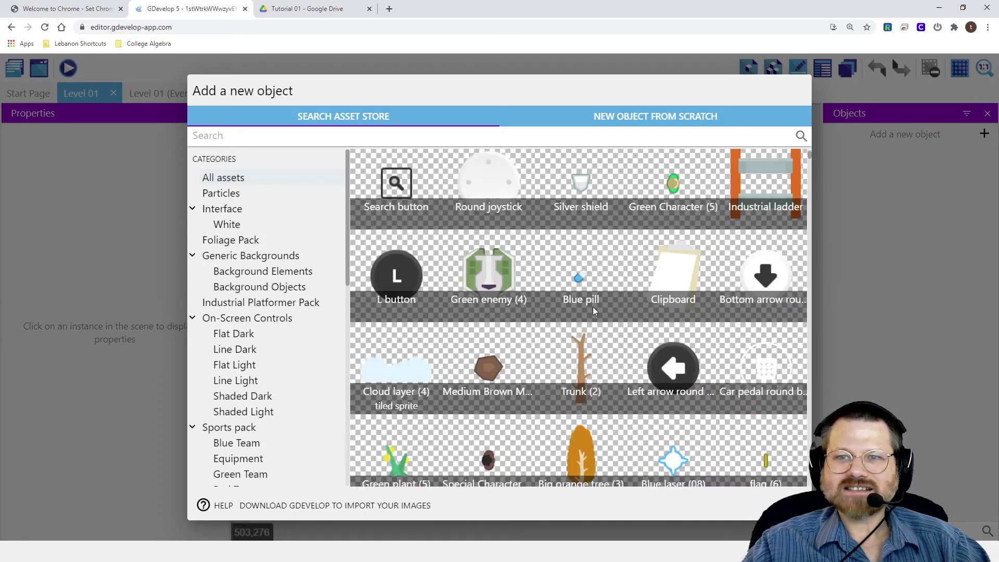
scroll(592, 310, down, 6)
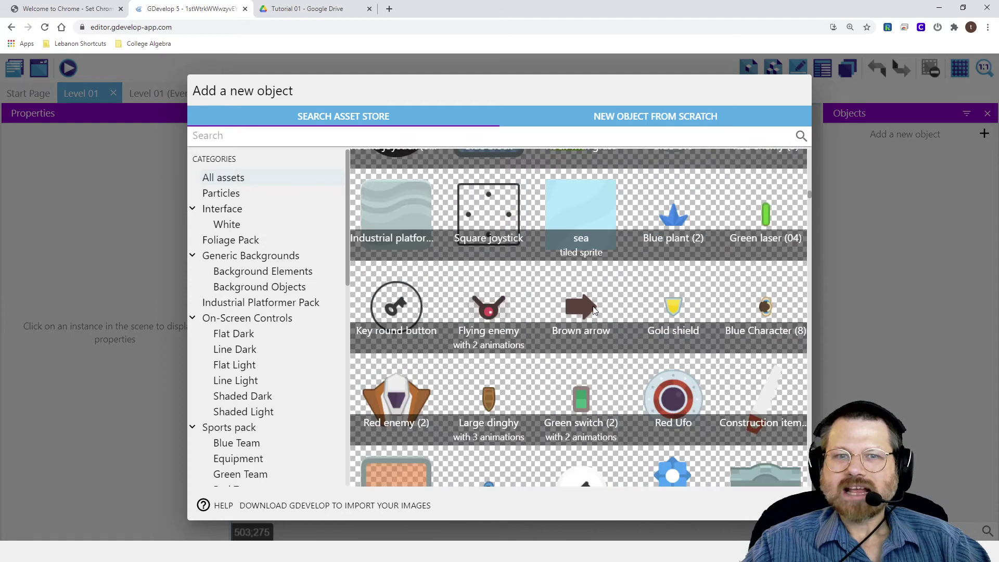
scroll(237, 324, down, 10)
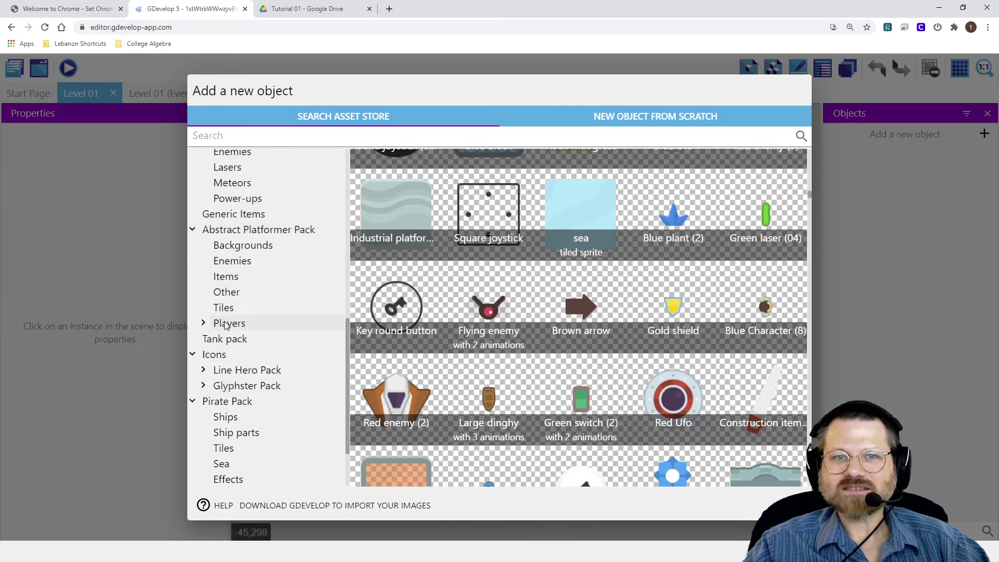
scroll(245, 386, down, 2)
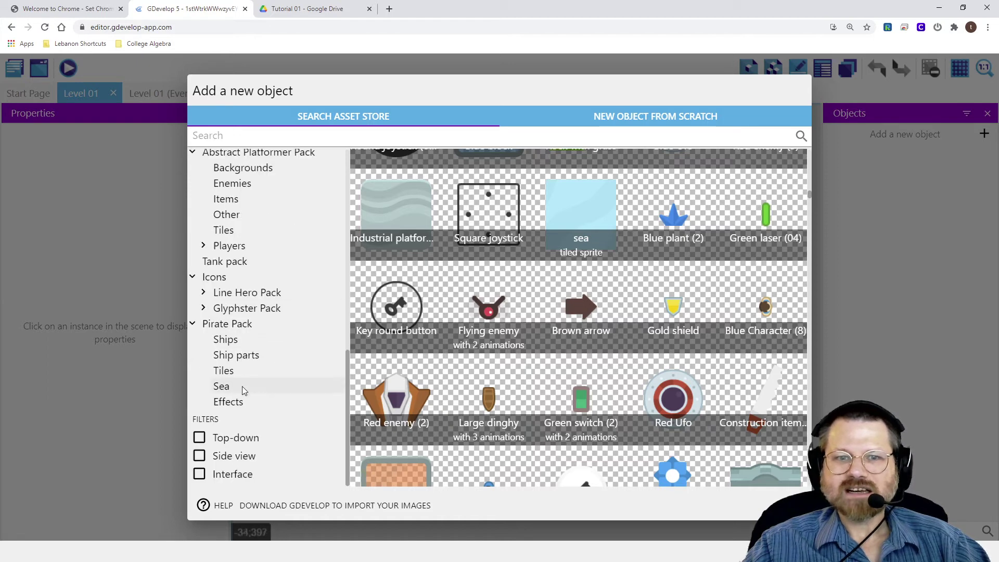
click(224, 323)
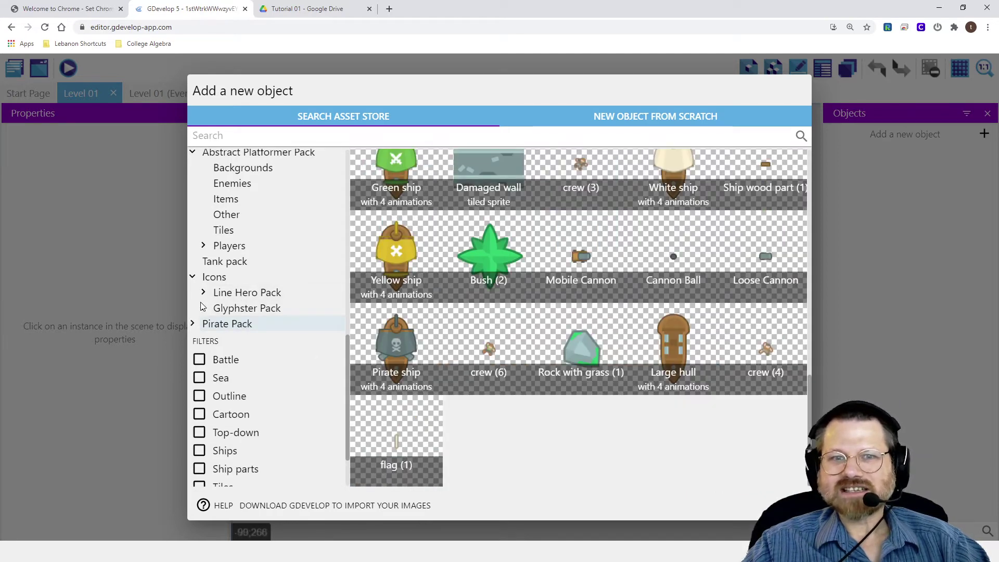
click(194, 324)
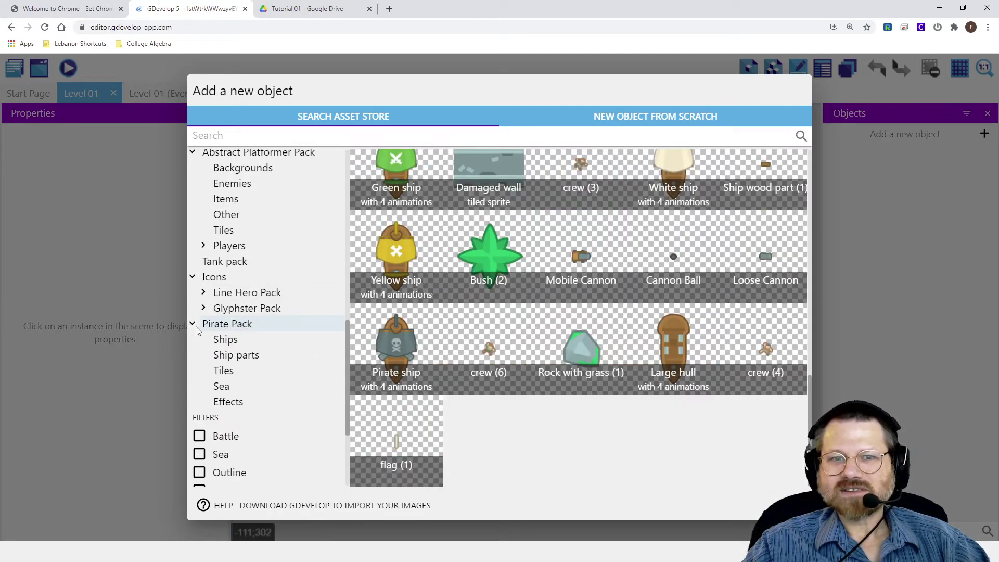
click(226, 339)
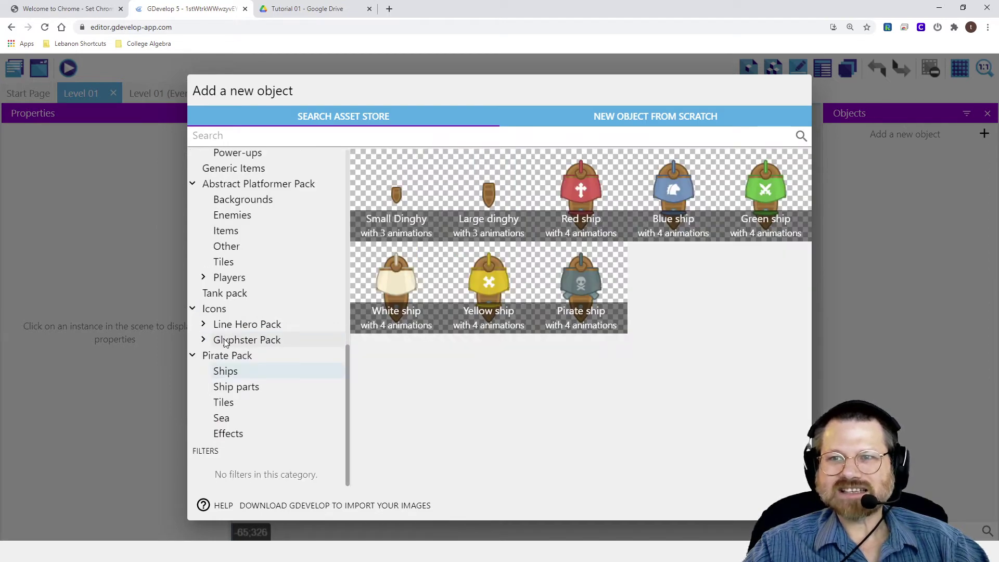
scroll(225, 343, up, 4)
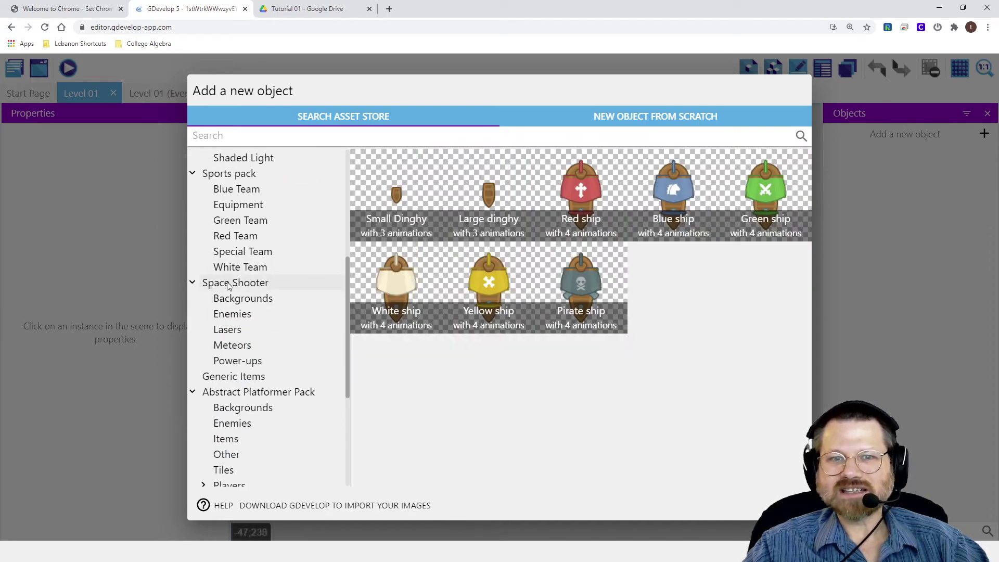
scroll(234, 374, down, 4)
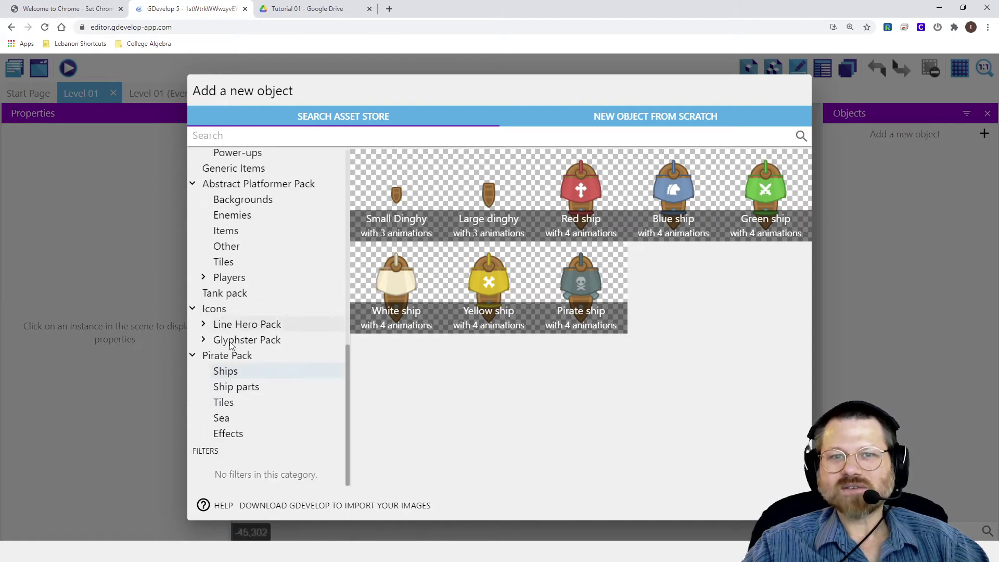
Look at the Players category, then list the Industrial Platformer Pack objects.
click(224, 282)
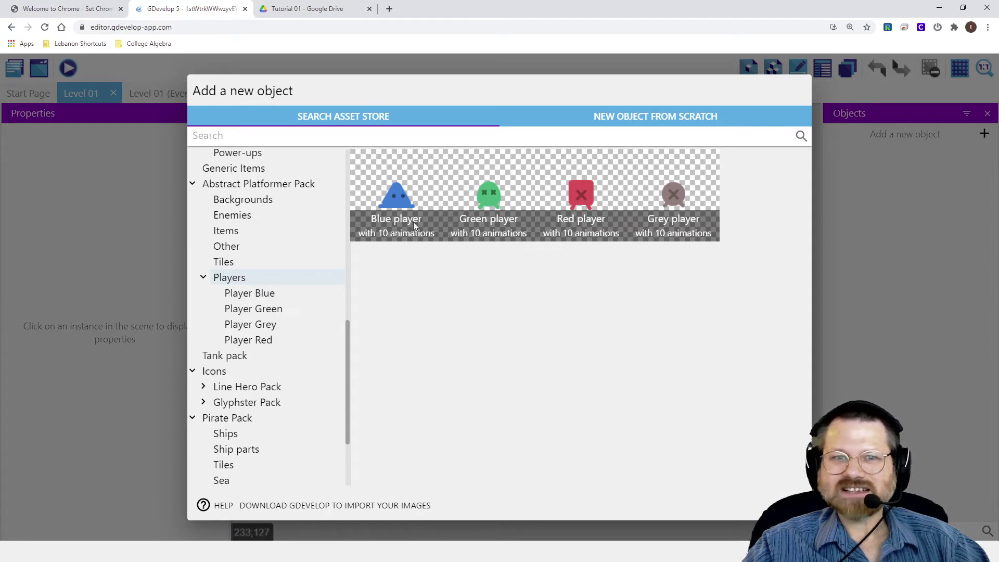
scroll(280, 336, up, 6)
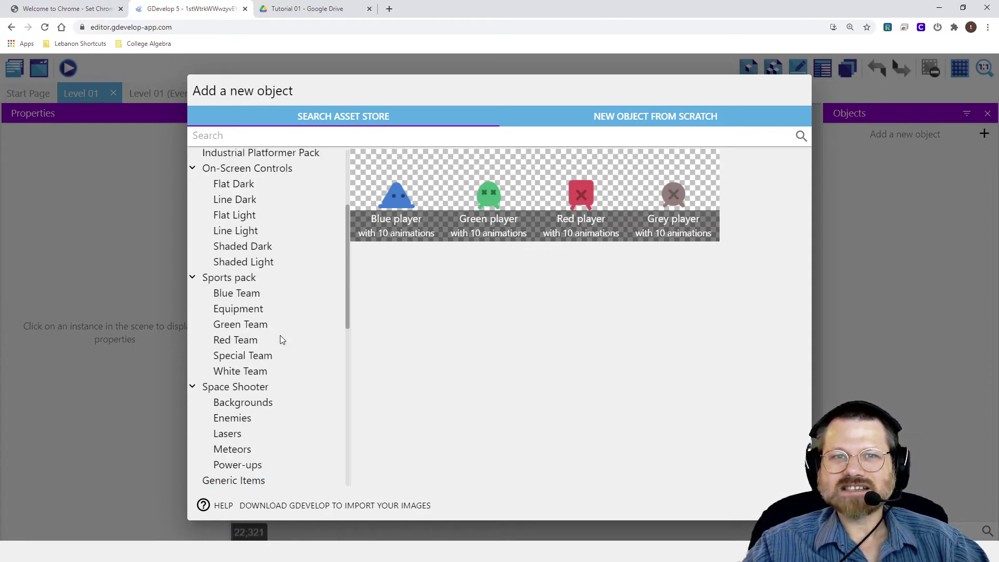
scroll(280, 335, up, 2)
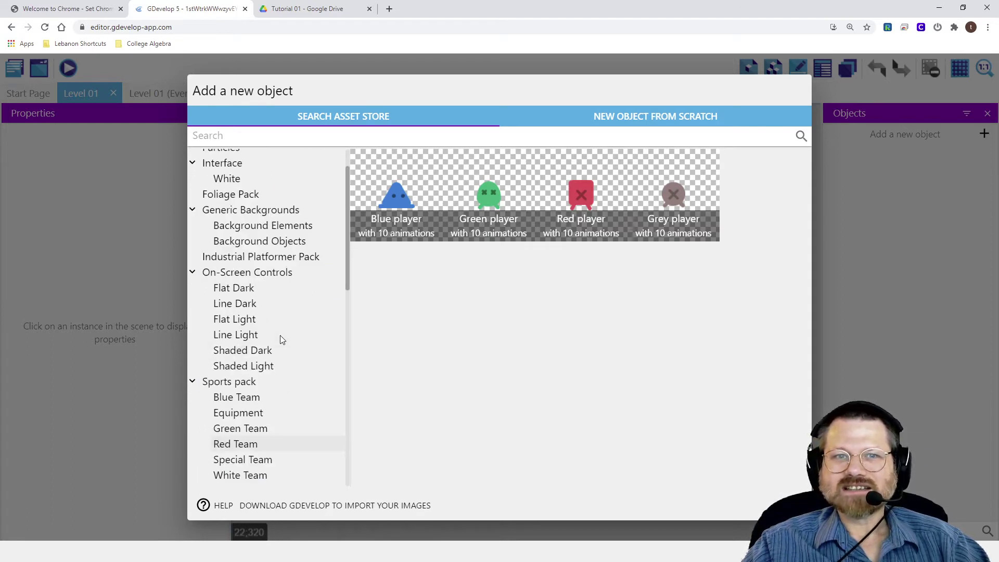
click(261, 258)
scroll(617, 281, down, 10)
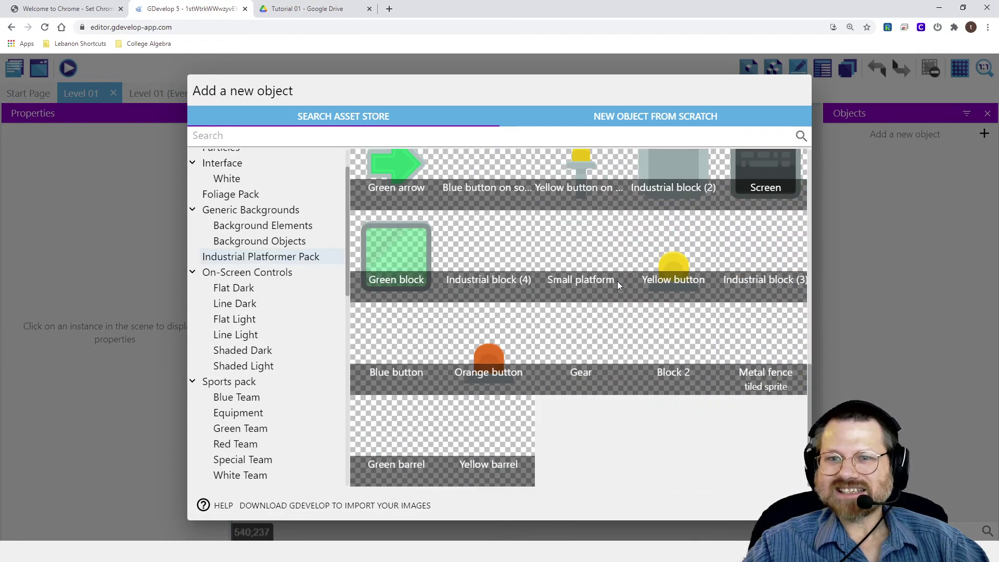
scroll(273, 238, up, 1)
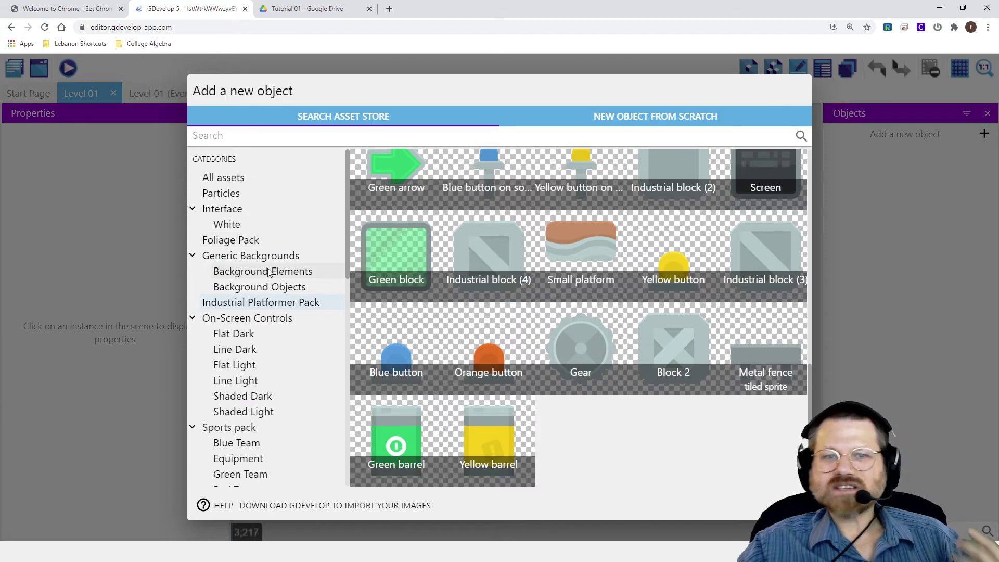
scroll(268, 267, down, 10)
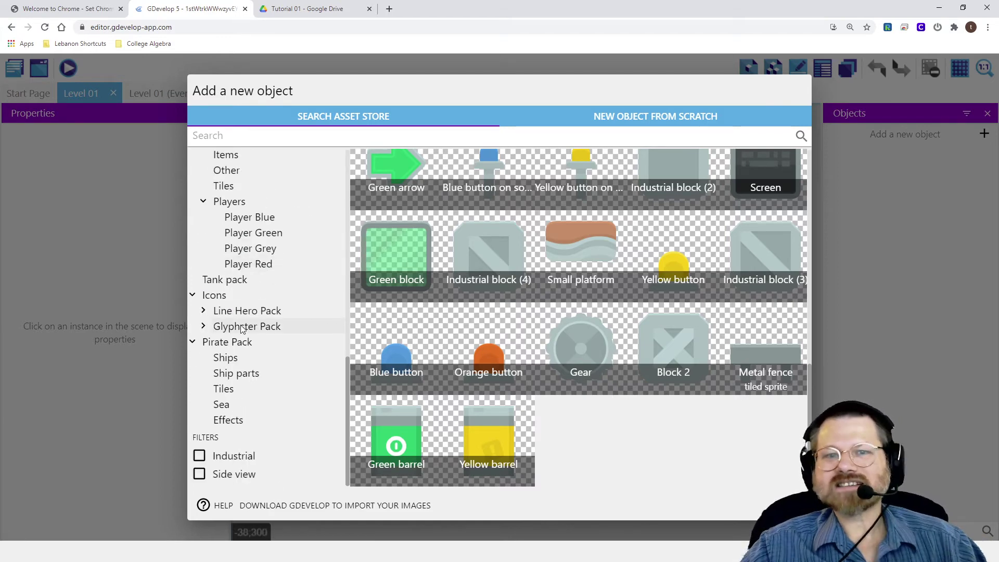
Add the Red ship from Pirate Pack > Ships to the game as RedShip.
click(221, 359)
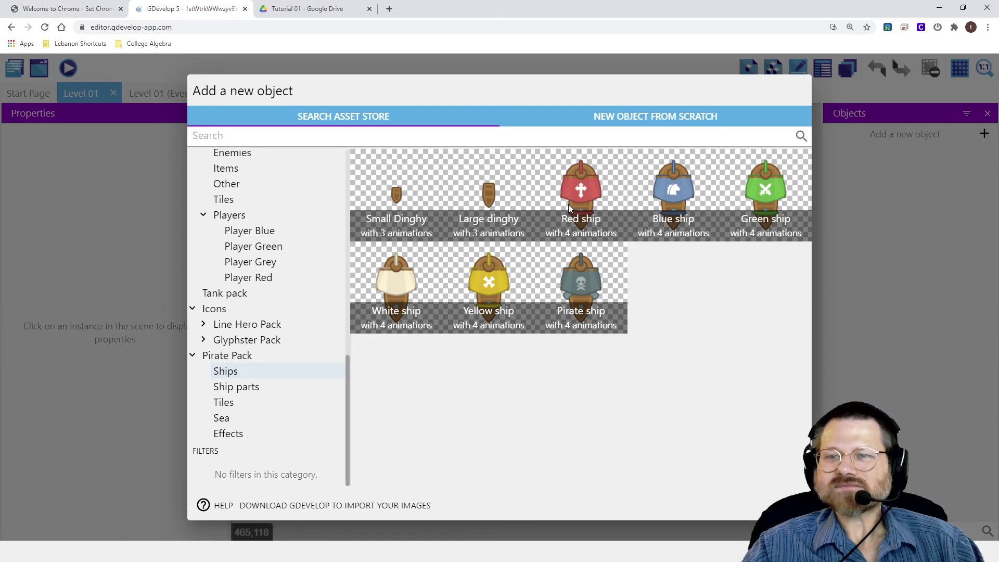
click(584, 193)
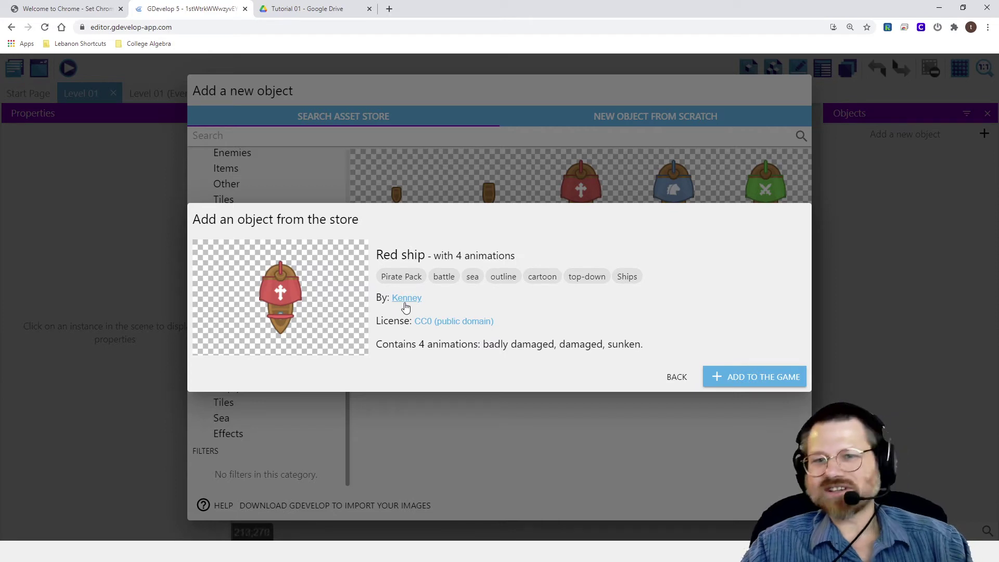
click(748, 376)
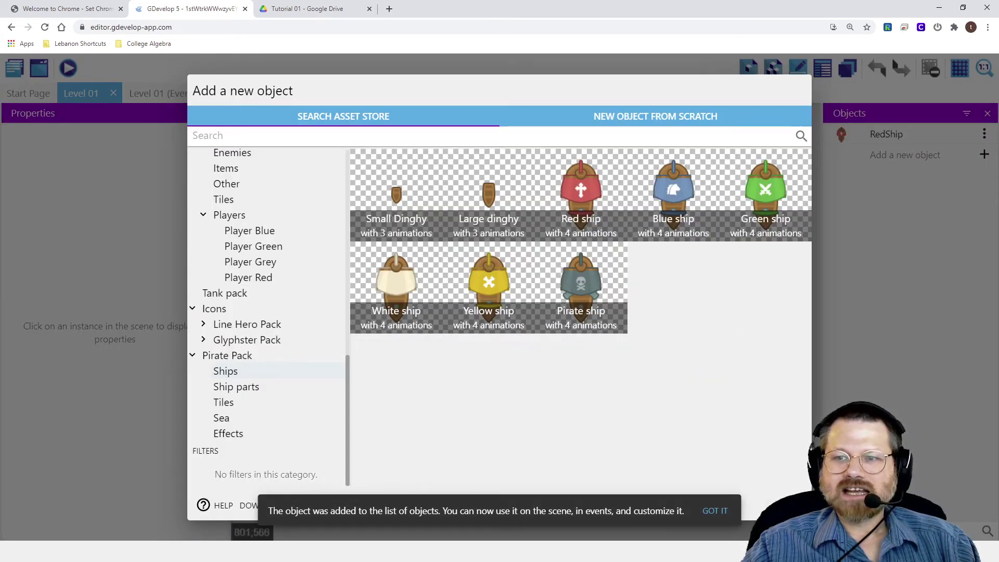
Drag a RedShip instance onto the Level 01 scene at about X 366, Y 239.
key(Escape)
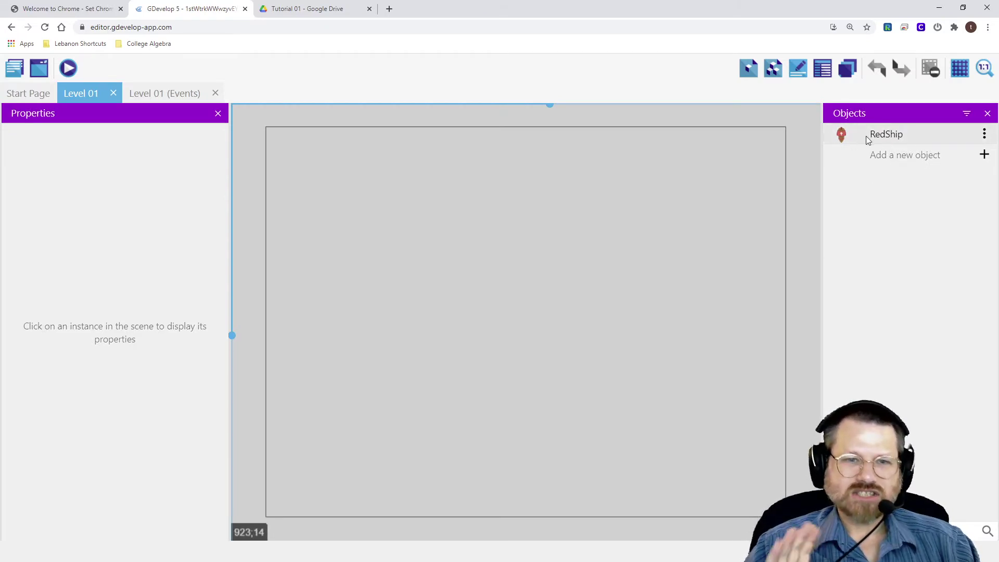
drag(846, 127, 521, 316)
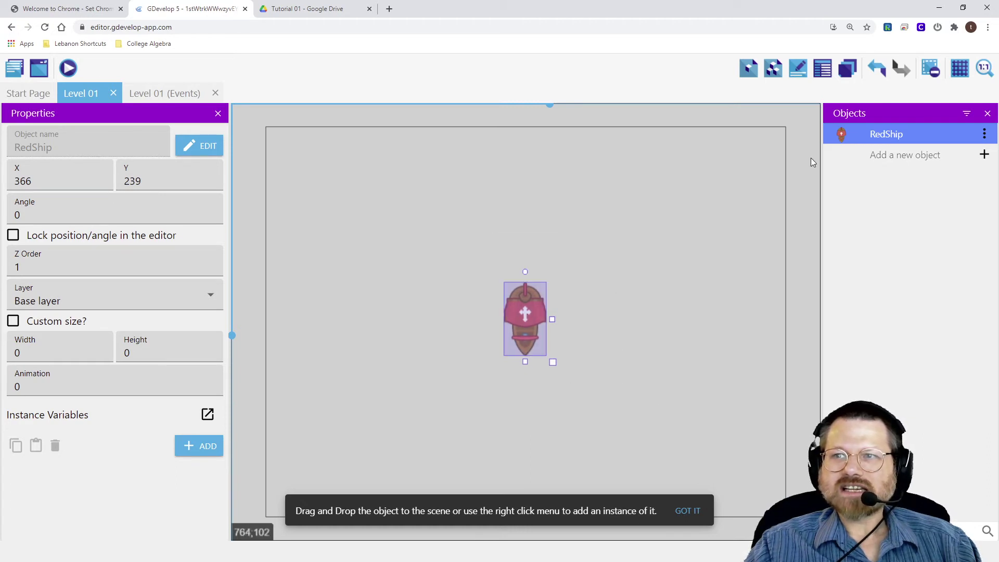
click(983, 134)
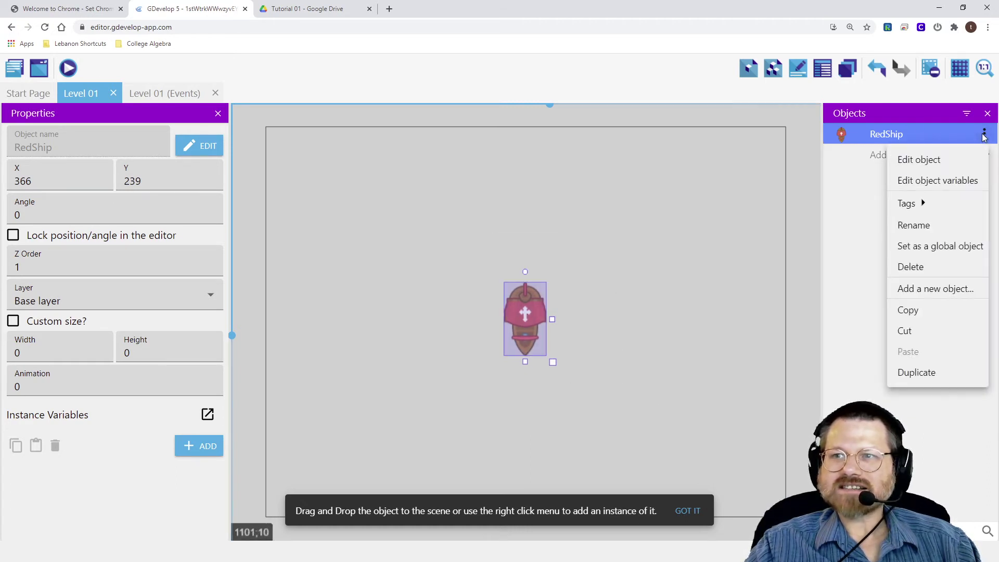
click(909, 161)
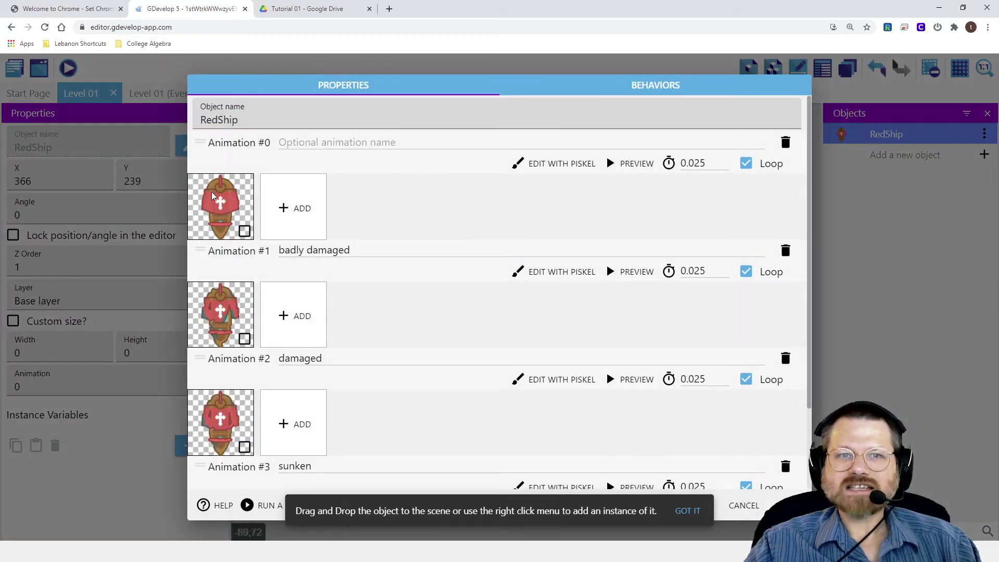
scroll(260, 367, down, 2)
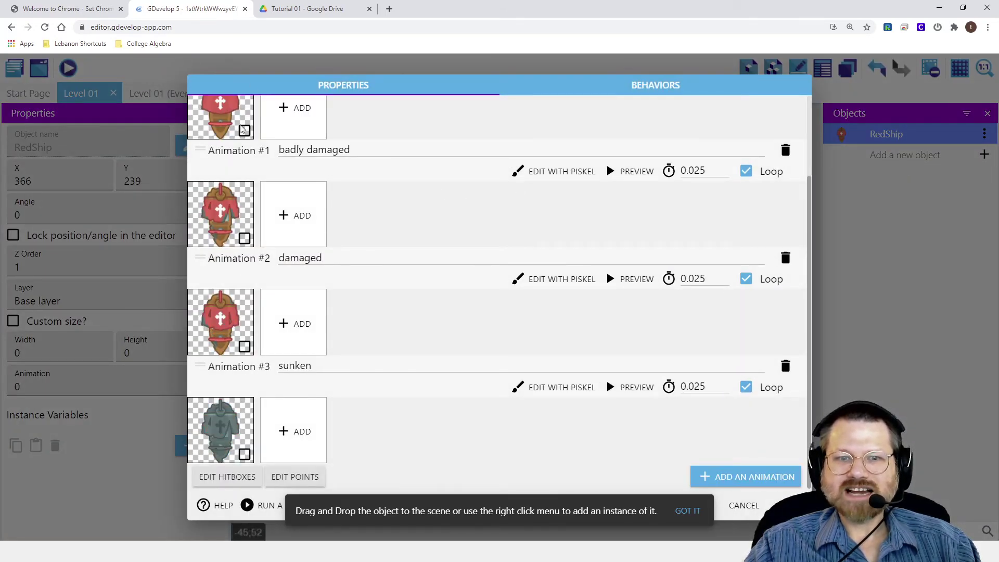
scroll(260, 405, up, 2)
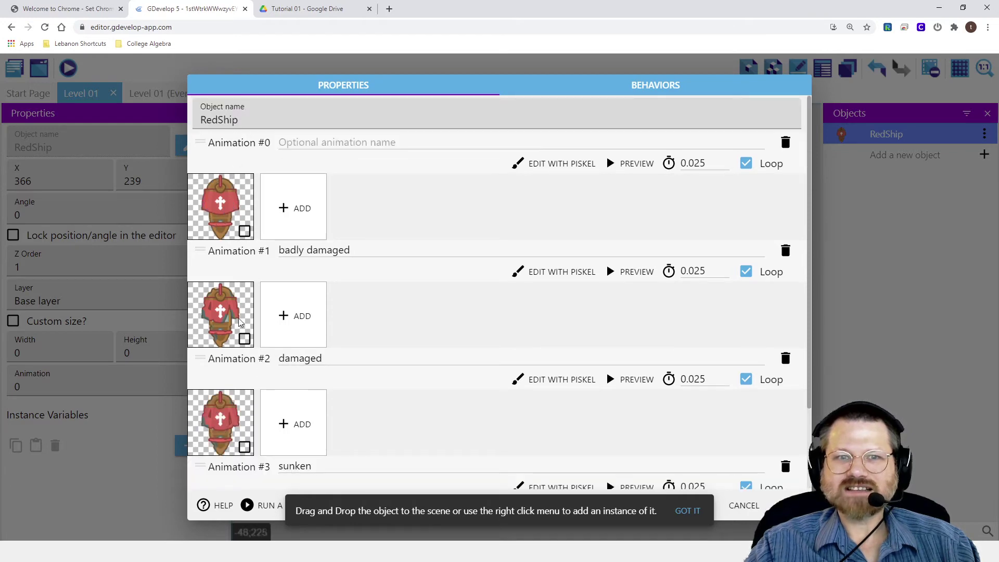
scroll(229, 333, down, 2)
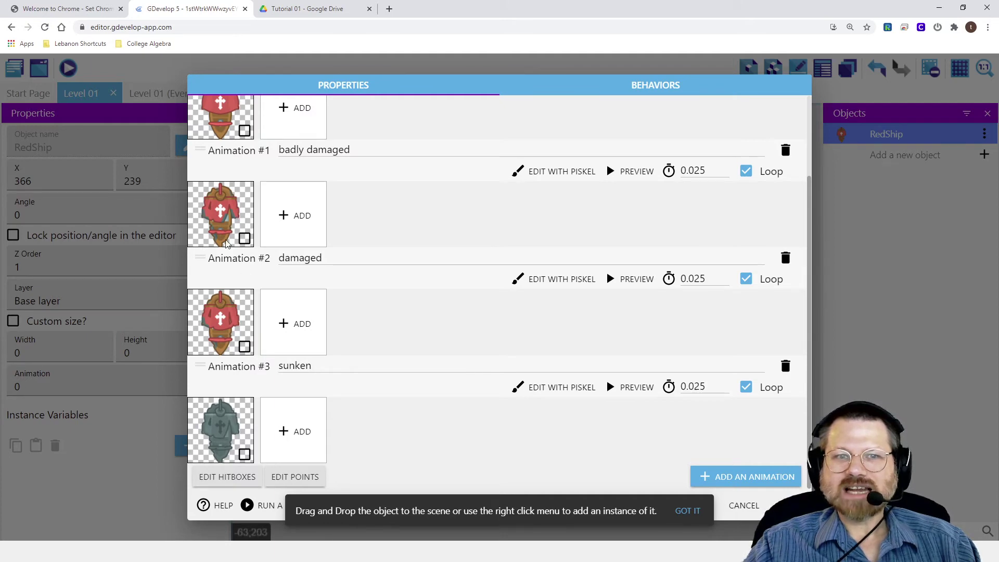
scroll(229, 239, up, 2)
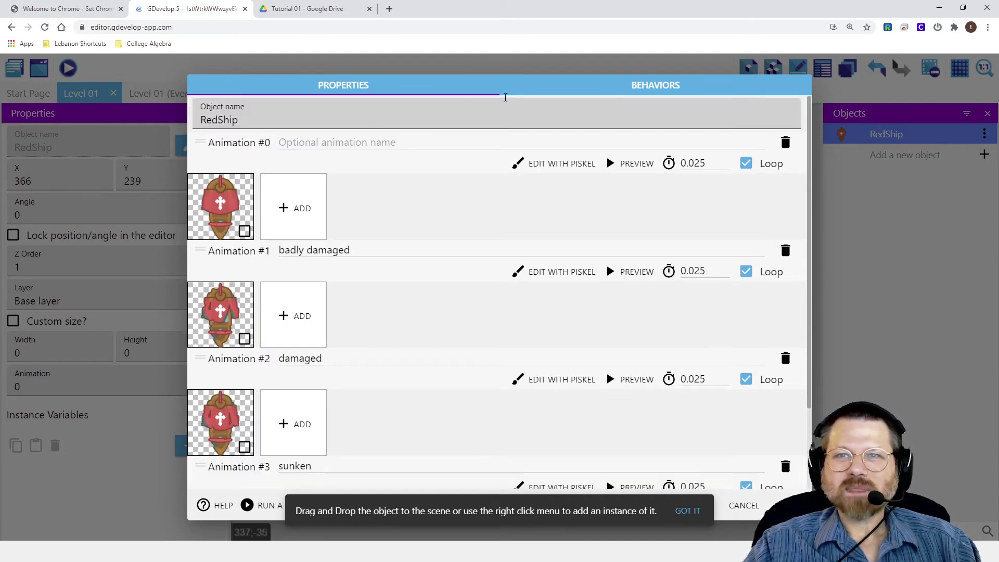
click(651, 85)
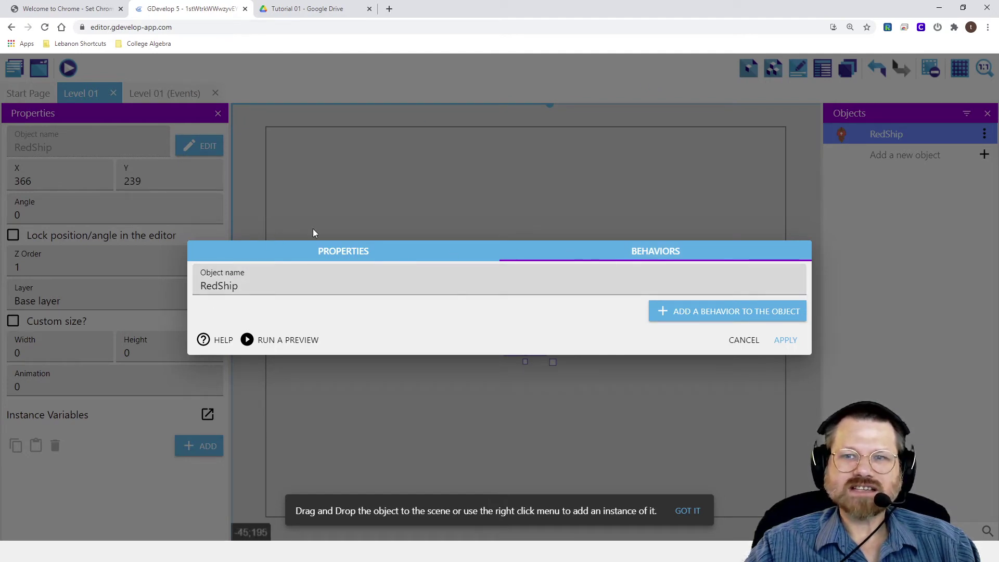
click(770, 339)
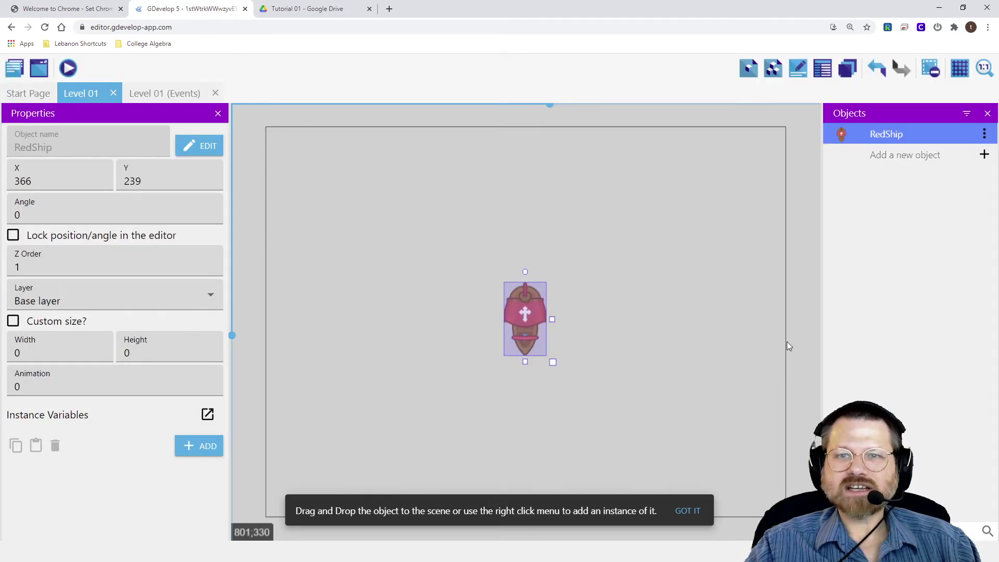
Preview Level 01 in the browser to see RedShip on the grey scene, then return to the editor.
click(68, 69)
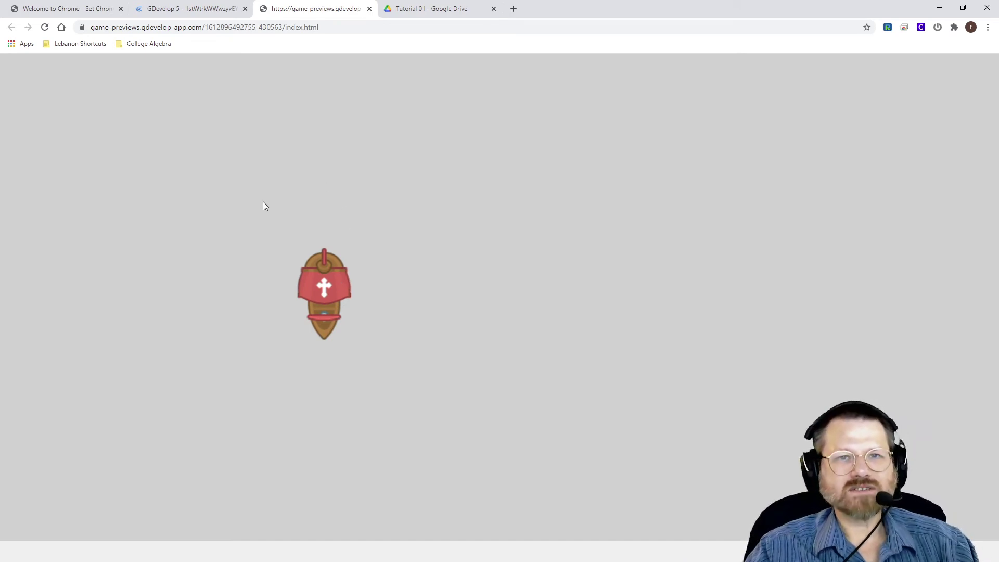
click(215, 9)
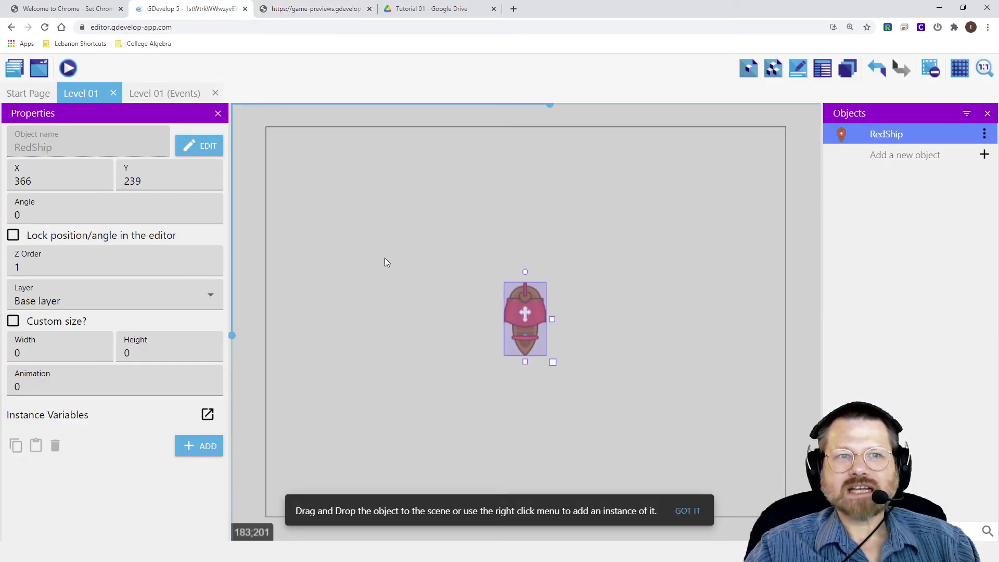
click(165, 93)
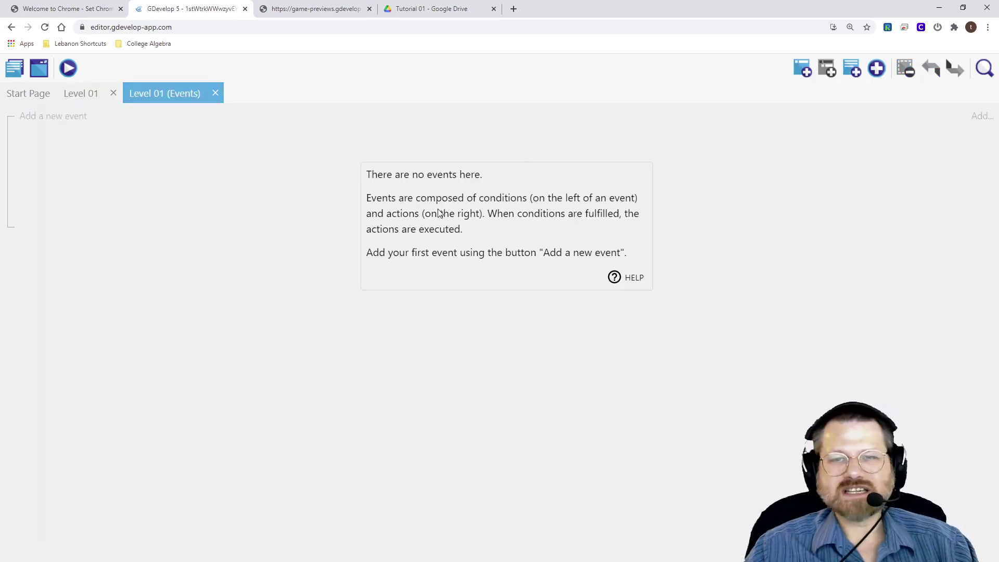
click(80, 94)
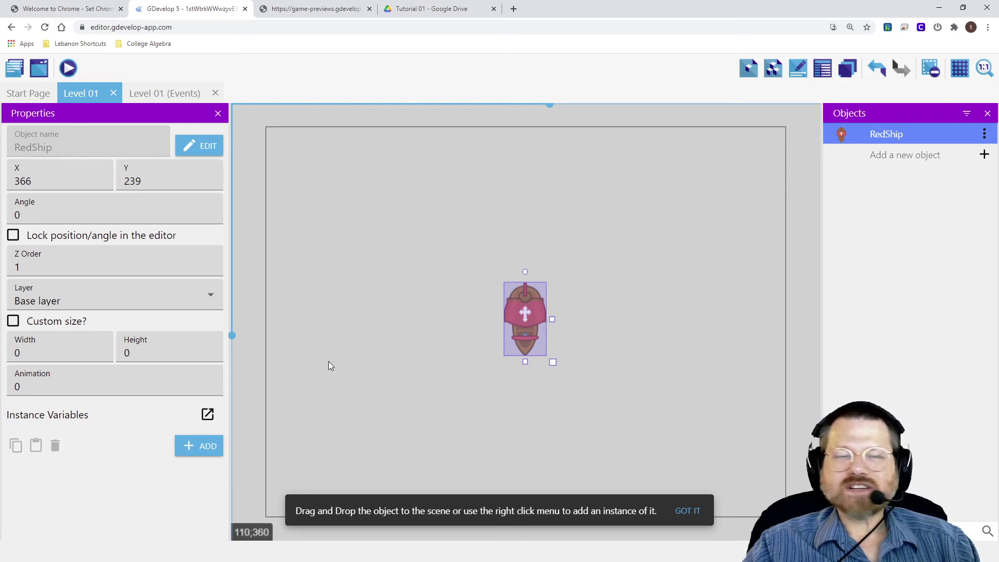
Show the project manager with Game settings expanded to Properties, Global variables, Icons and Resources.
click(15, 71)
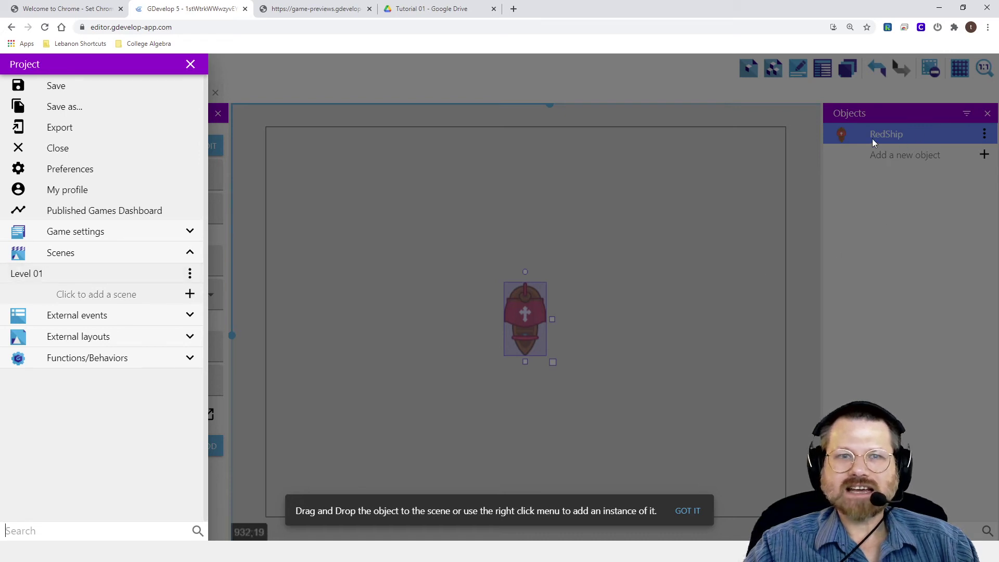
click(190, 232)
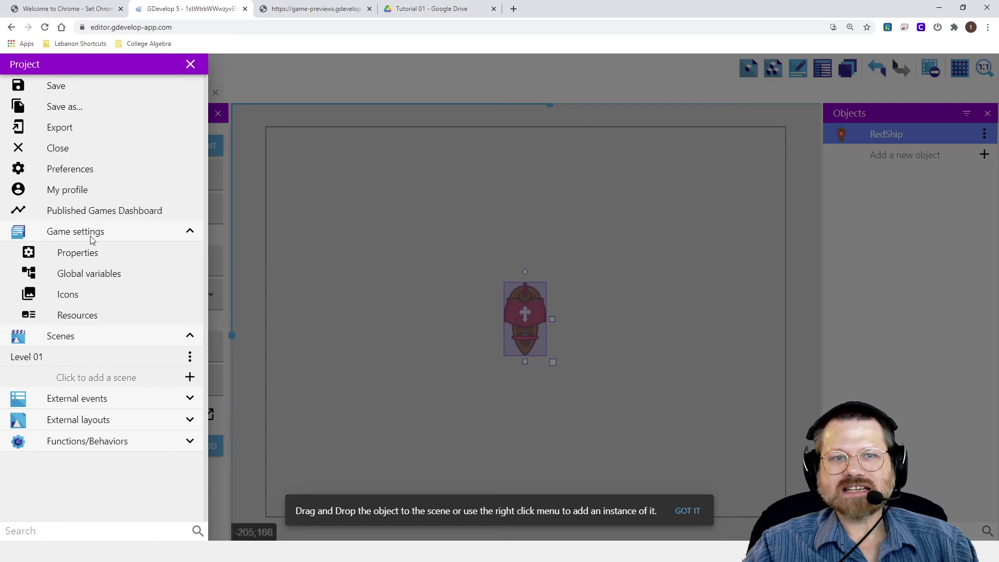
Set the game name to 'Tutorial 01 Game', enter the author's name, and apply the properties.
click(75, 253)
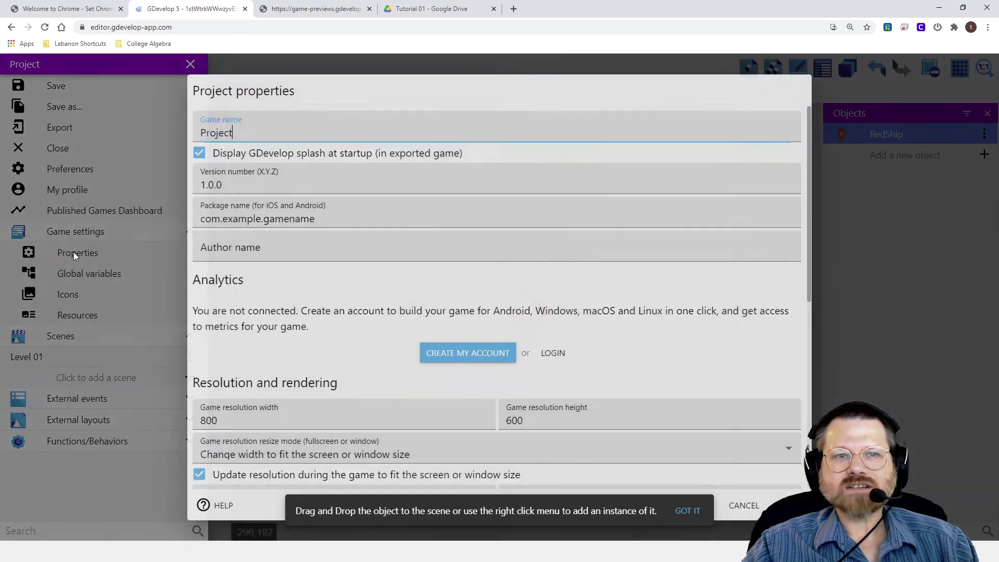
drag(267, 132, 208, 137)
text(Tutori)
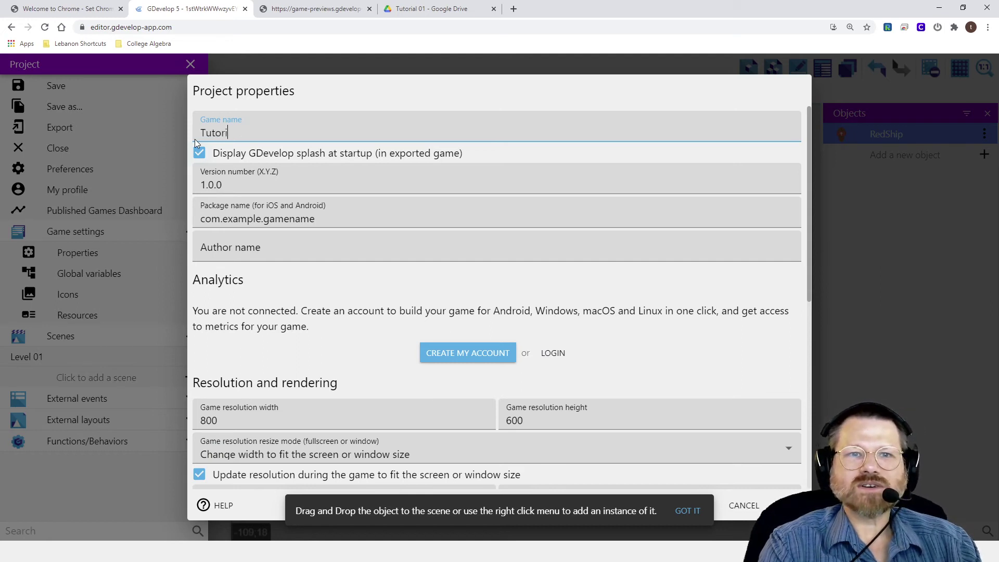
text(al 01 Game)
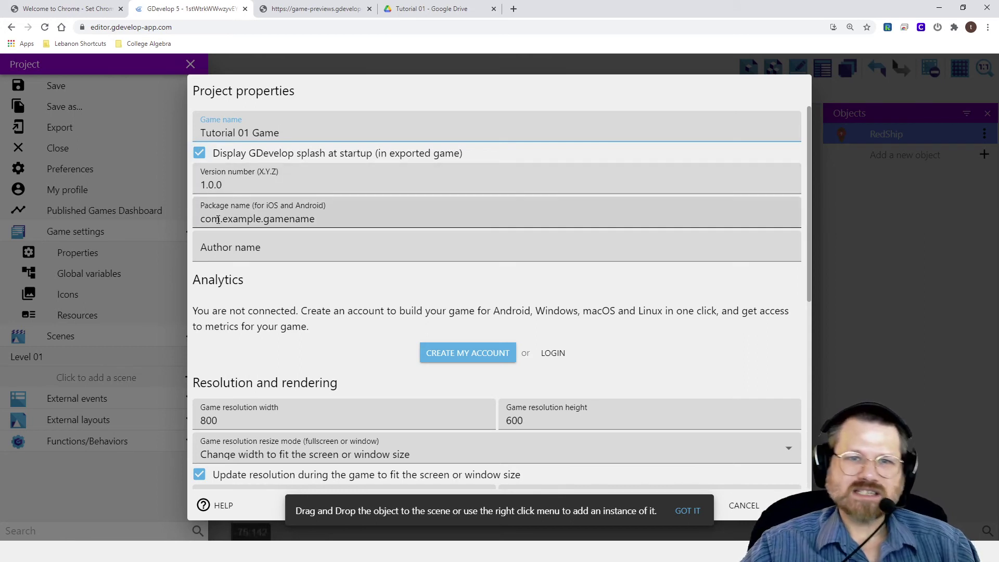
click(304, 248)
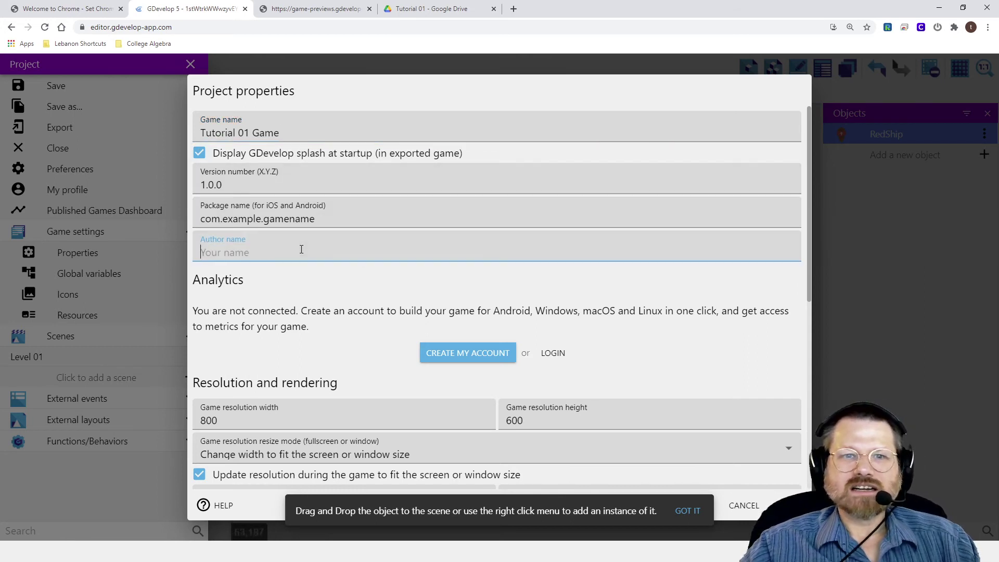
text(Tim Helland)
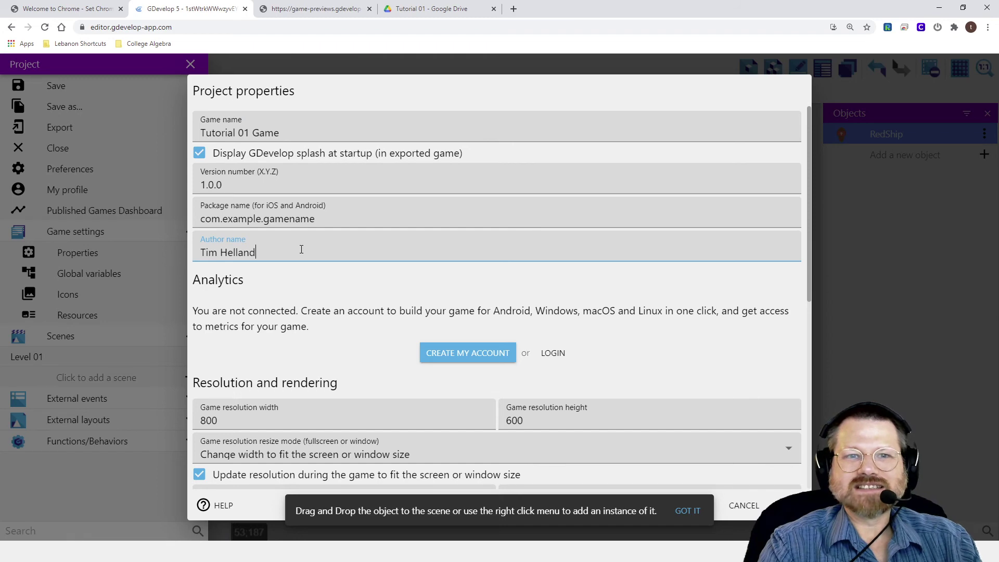
scroll(364, 291, down, 5)
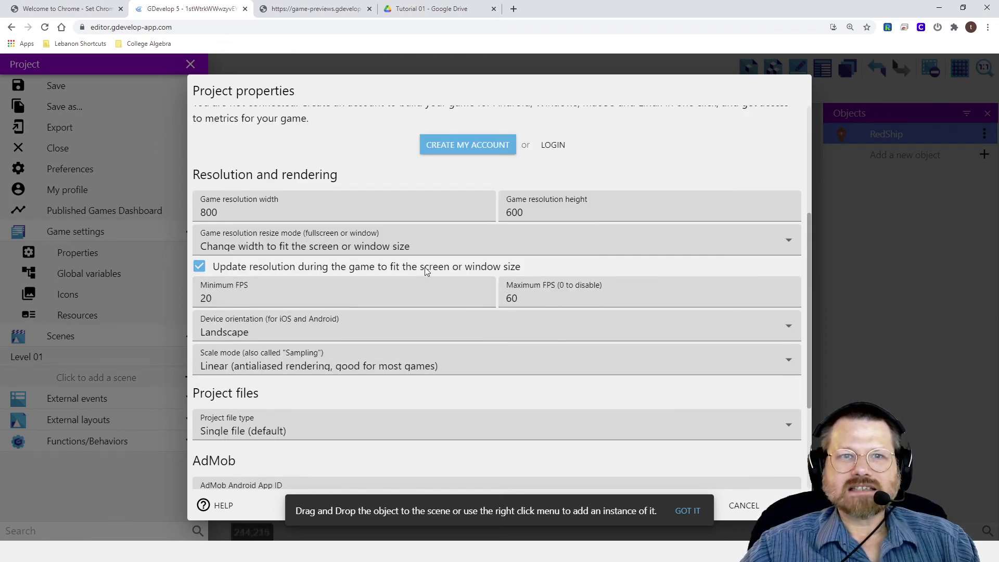
scroll(354, 359, up, 5)
scroll(323, 385, down, 5)
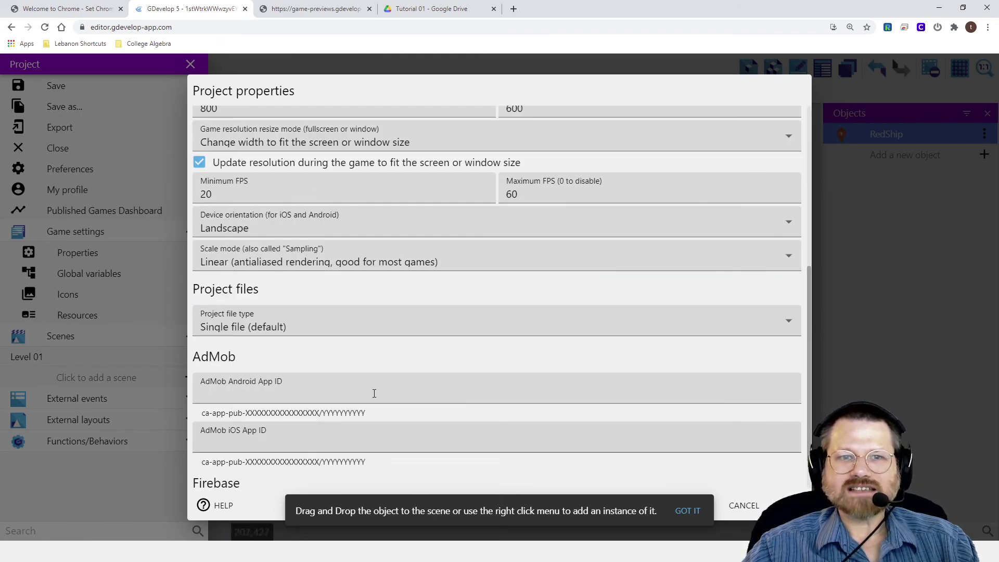
scroll(329, 372, down, 1)
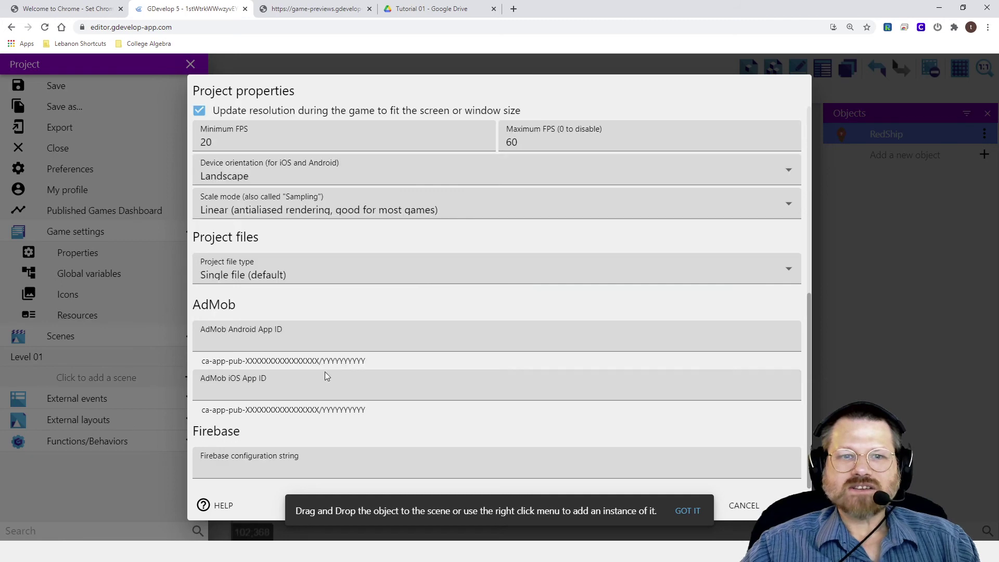
scroll(357, 312, up, 7)
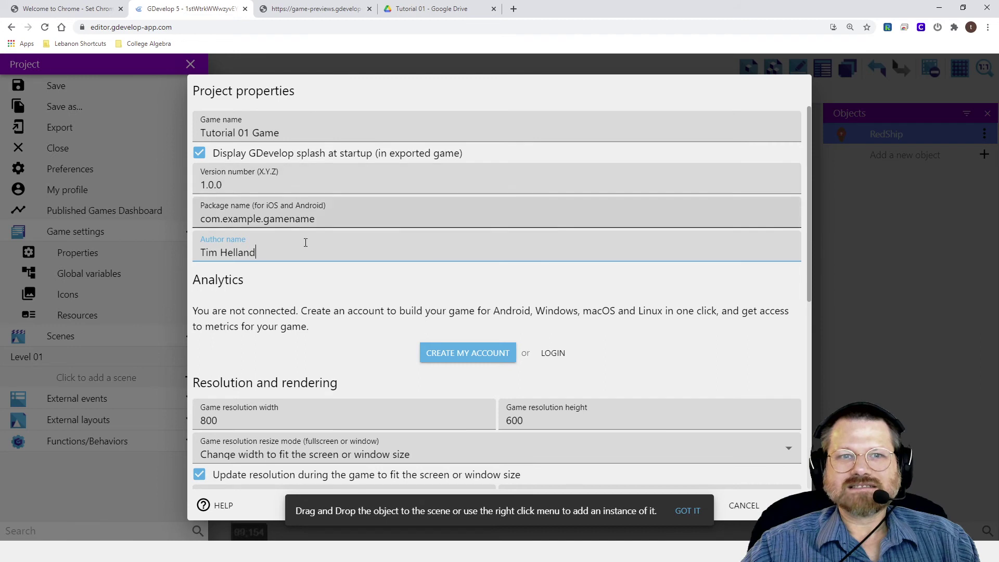
triple_click(274, 250)
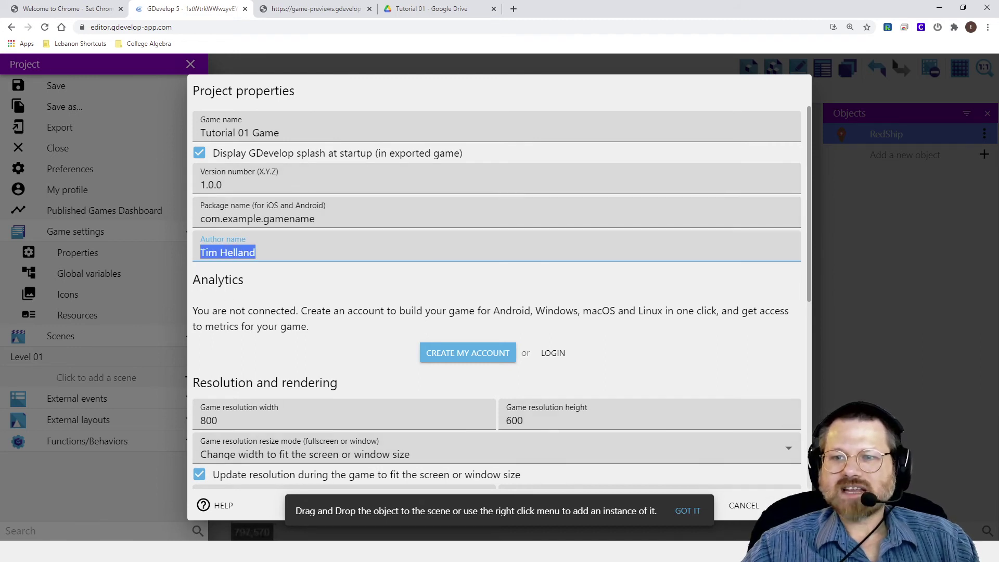
click(780, 505)
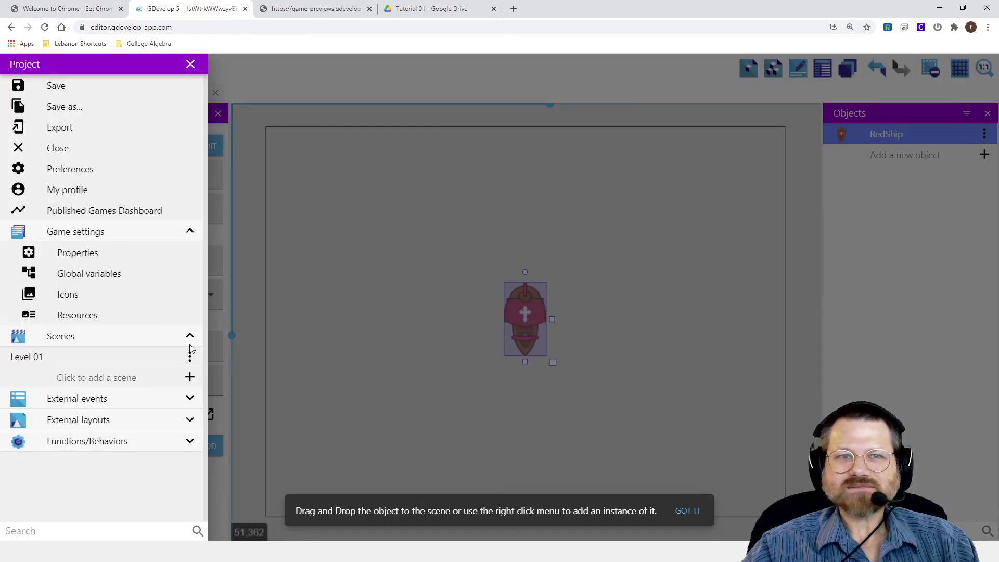
Save and close the Tutorial 01 Game project, then start opening an existing project.
click(51, 87)
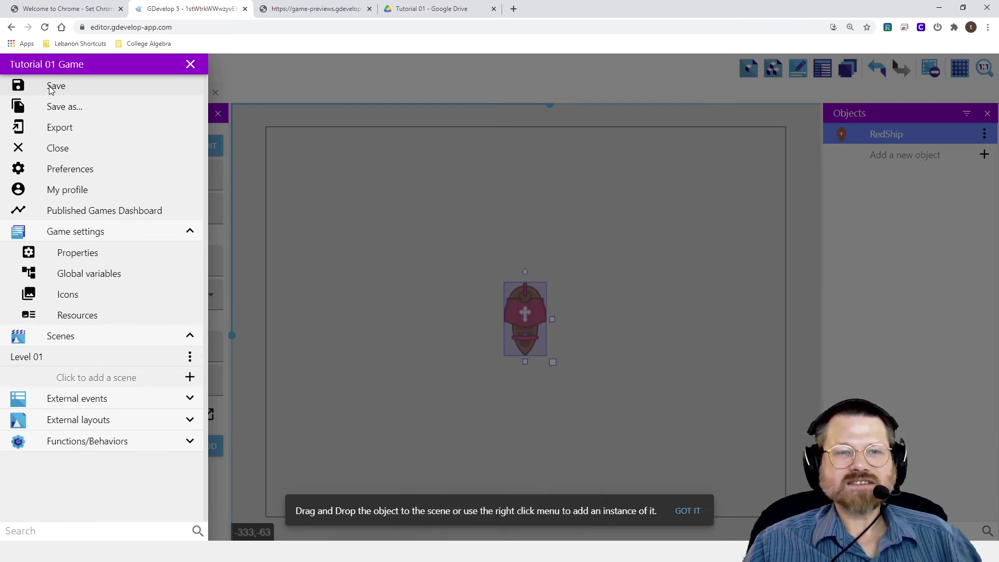
click(55, 148)
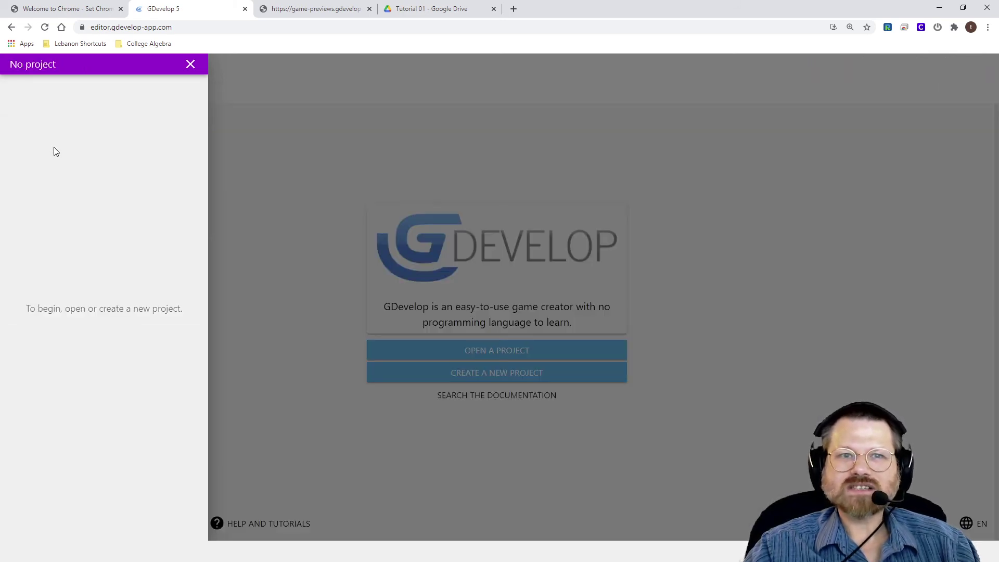
click(191, 64)
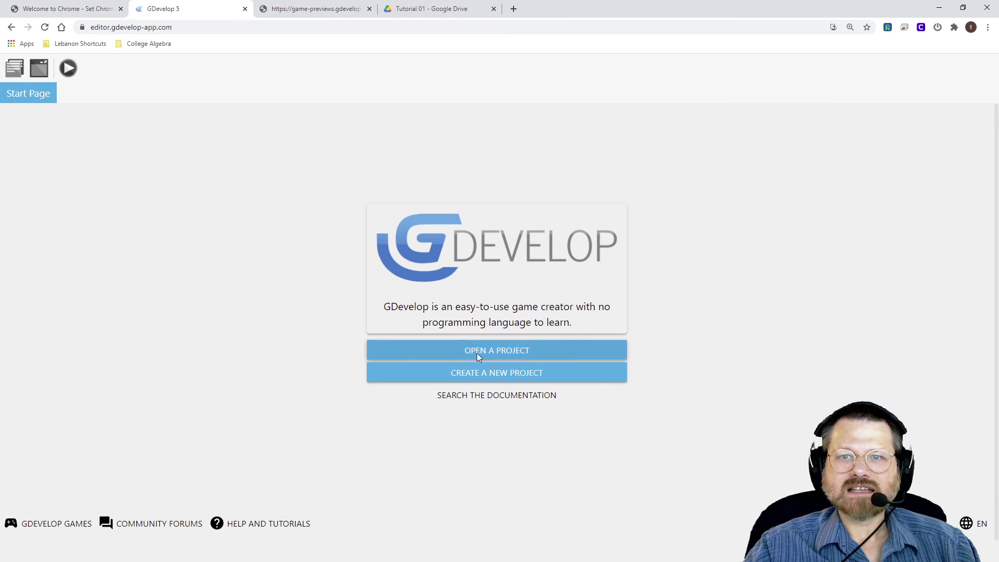
click(497, 353)
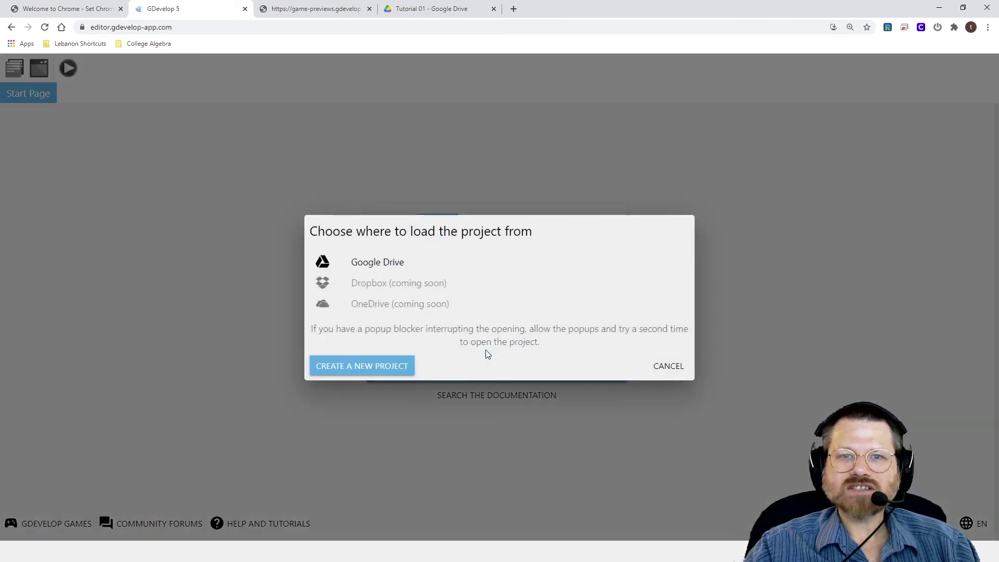
Load the Tutorial 01 file from Google Drive's Tutorial 01 folder, then refresh that Drive folder.
click(373, 265)
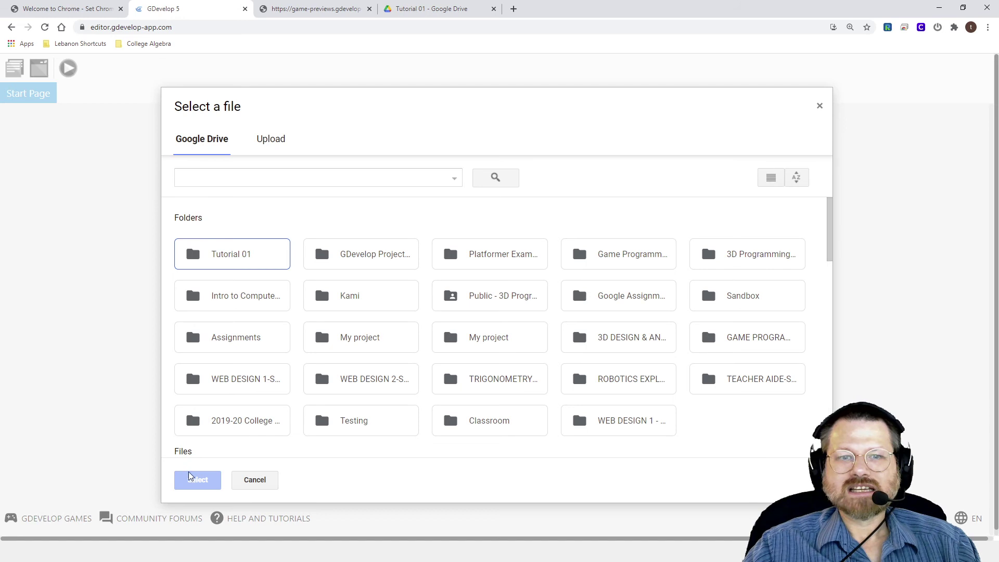
double_click(225, 264)
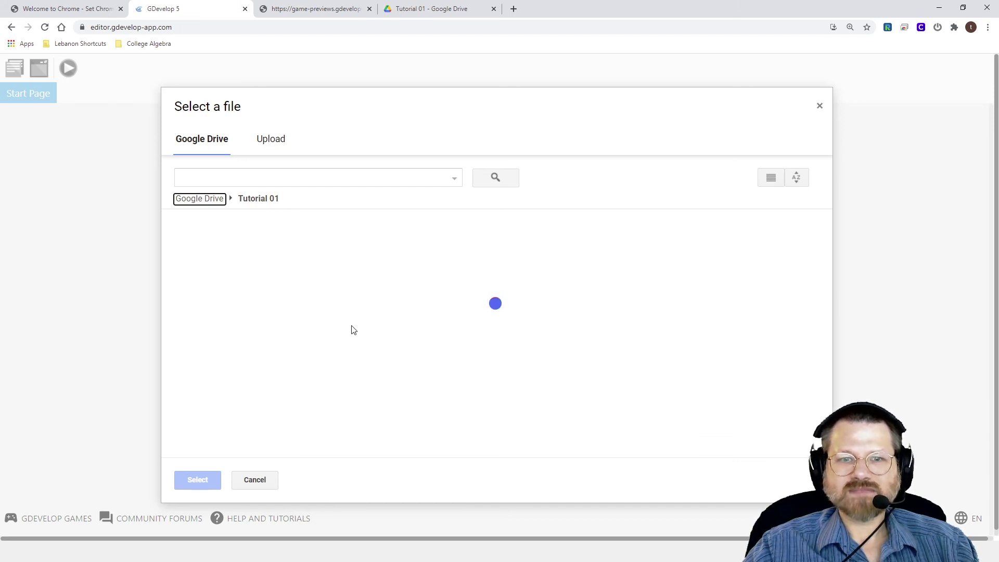
click(230, 299)
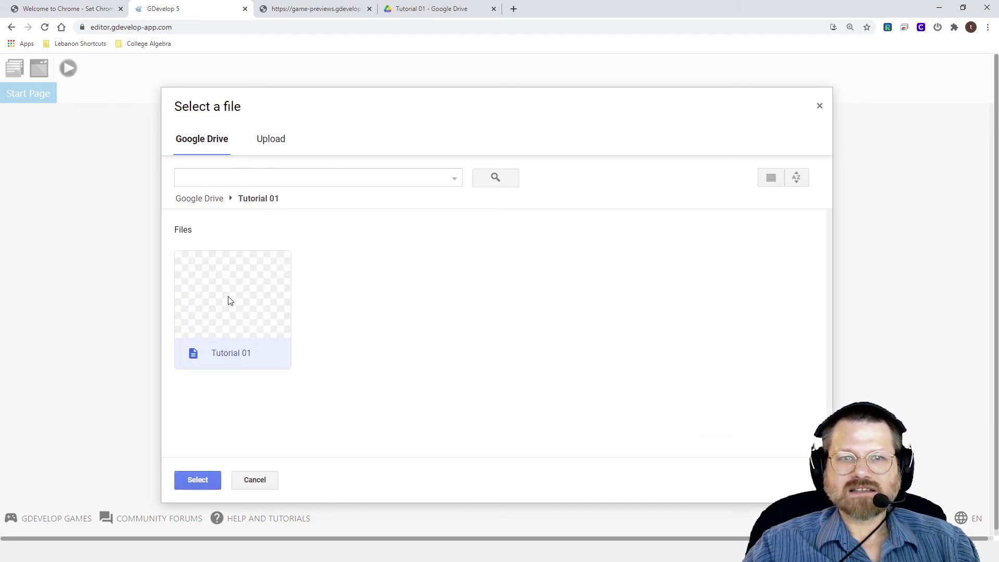
click(197, 479)
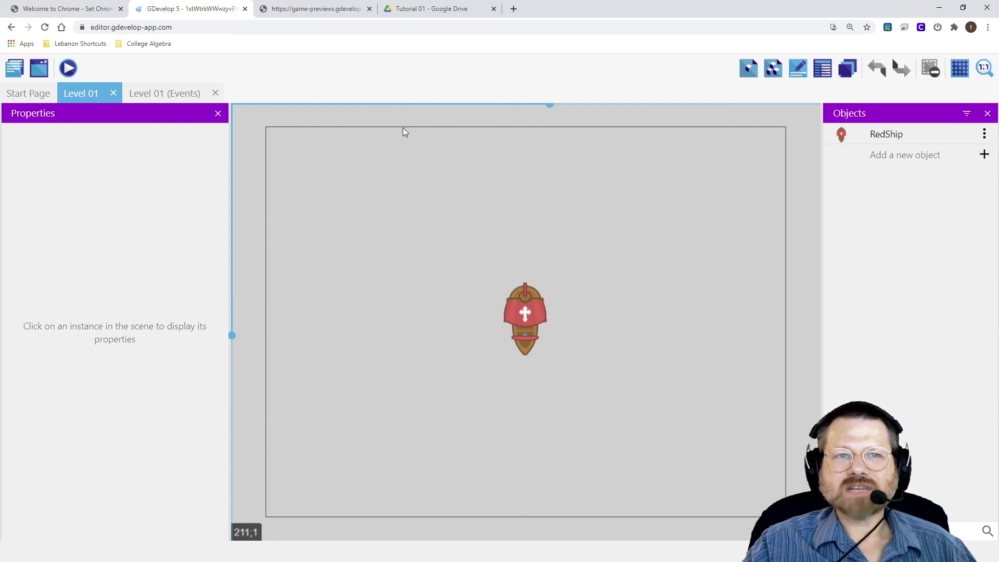
click(433, 10)
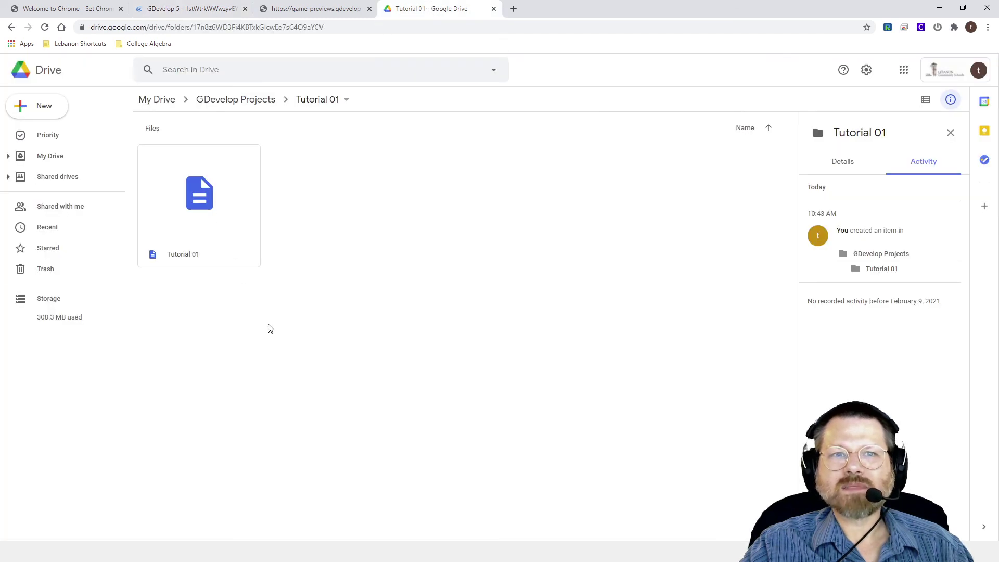
click(45, 27)
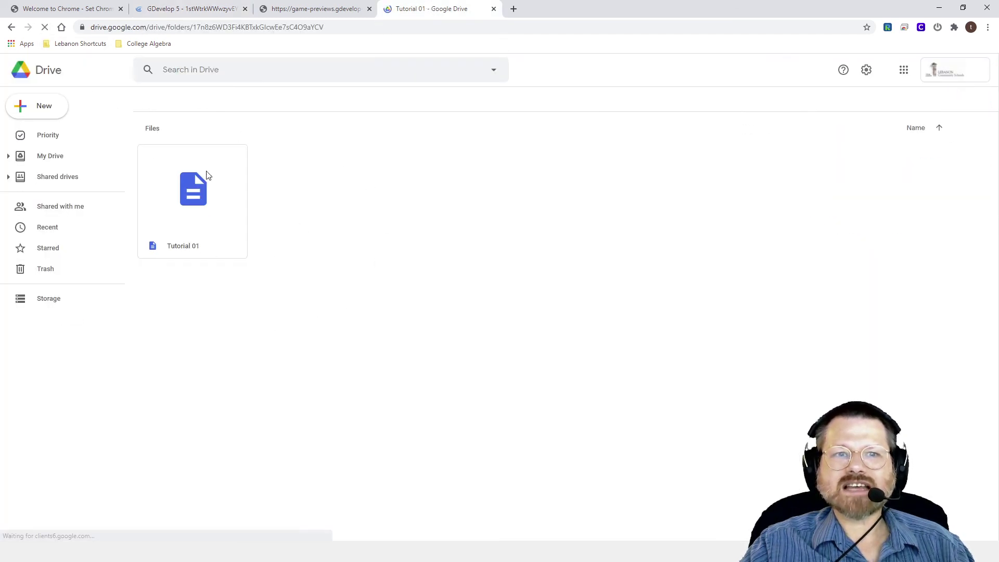